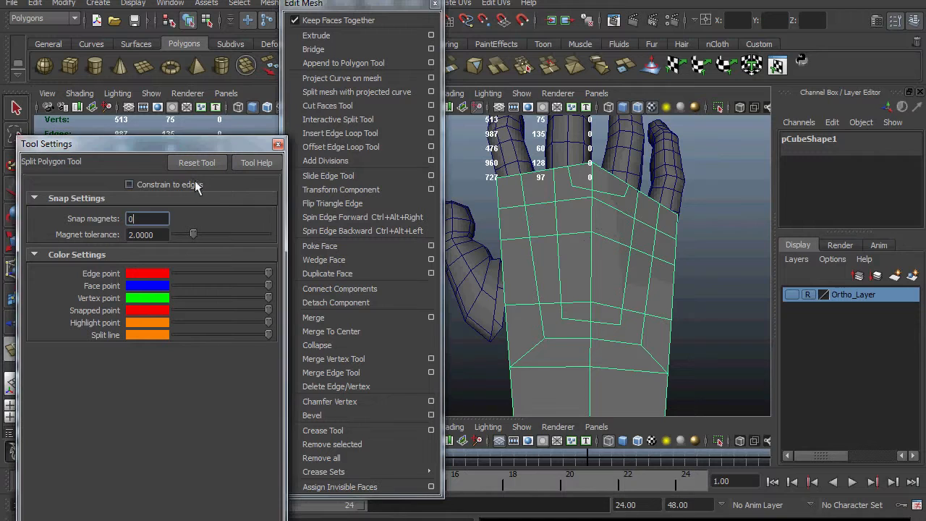
# Constrain the Split Polygon Tool to edges for the palm mesh and leave the tool.
pyautogui.click(201, 188)
pyautogui.click(614, 176)
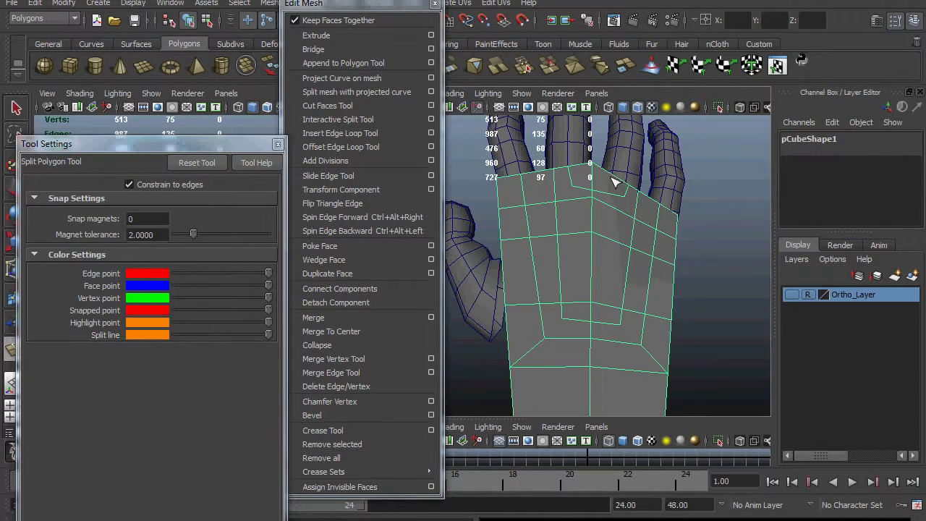
pyautogui.press('q')
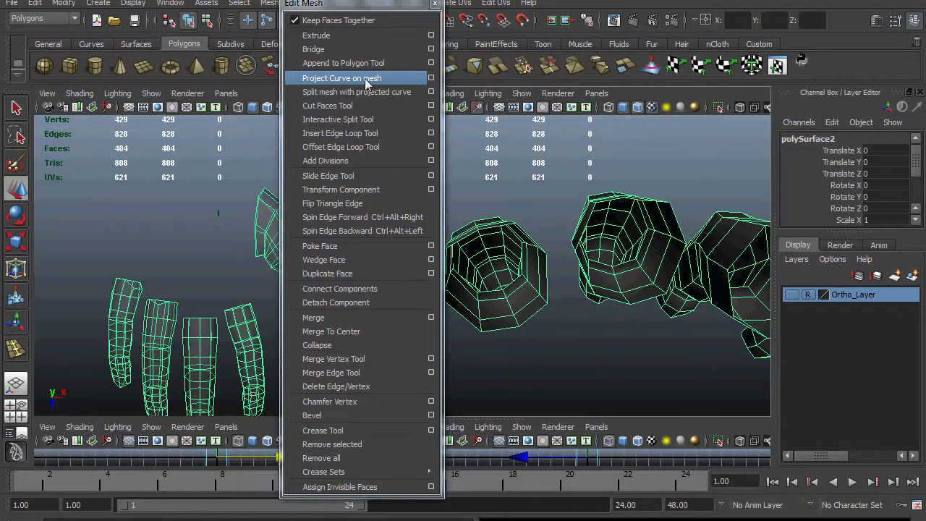
# Switch the fingers mesh to edge selection and select two facing border edges on each of two adjacent fingers.
pyautogui.rightClick(518, 248)
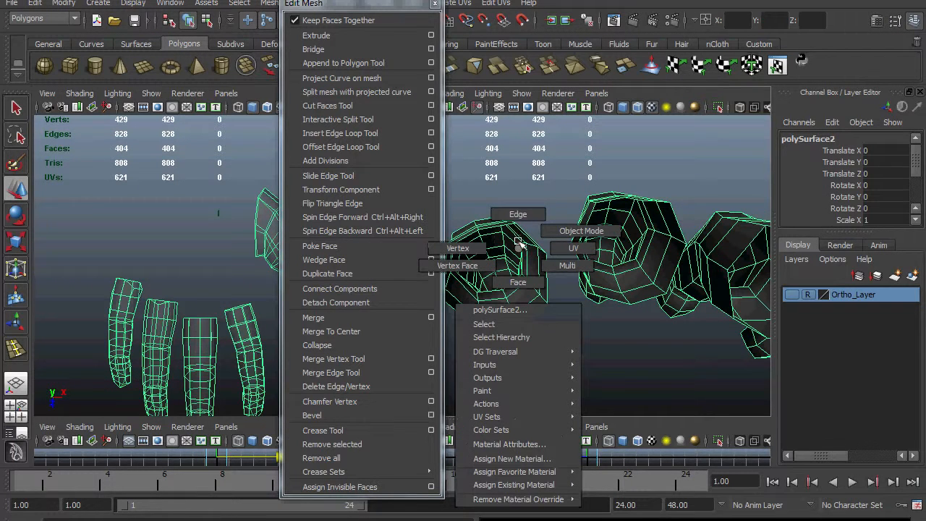
pyautogui.moveTo(518, 242); pyautogui.dragTo(519, 226, button='right')
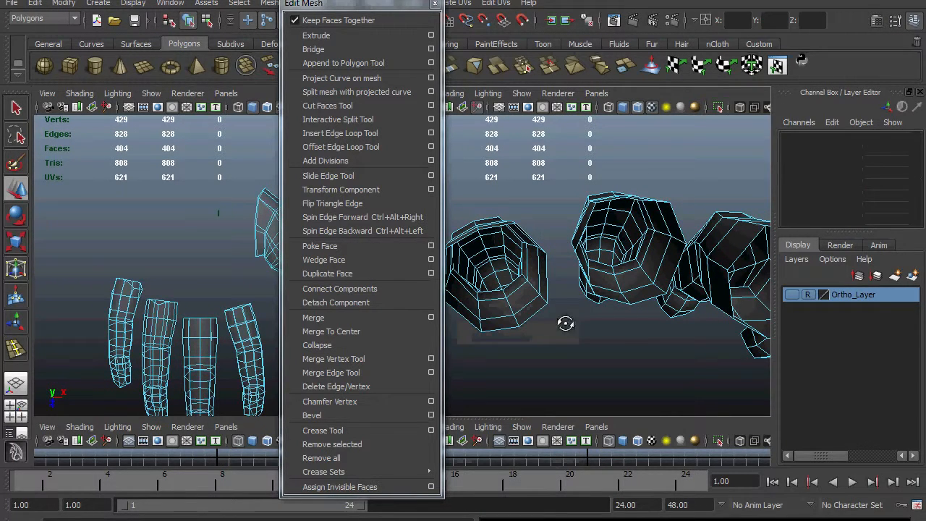
pyautogui.keyDown('alt'); pyautogui.moveTo(565, 323); pyautogui.dragTo(532, 371); pyautogui.keyUp('alt')
pyautogui.click(547, 197)
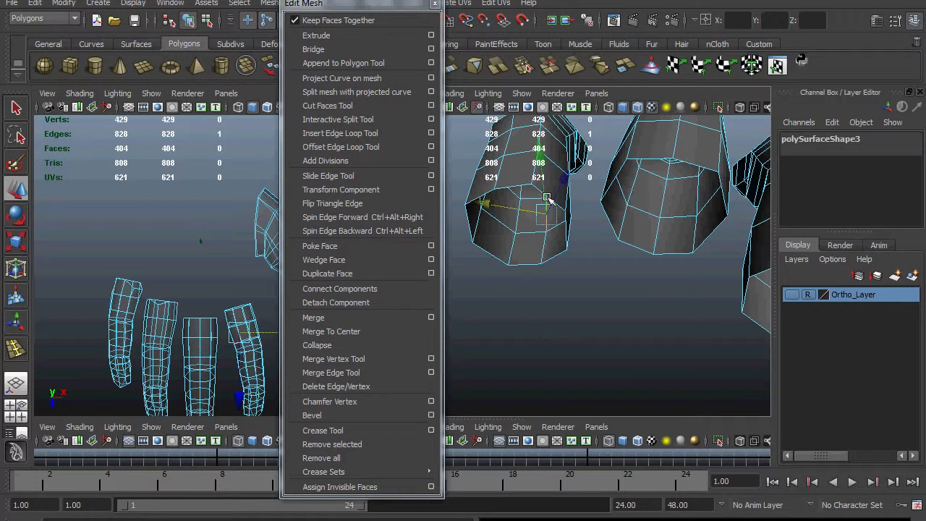
pyautogui.click(597, 260)
pyautogui.click(544, 192)
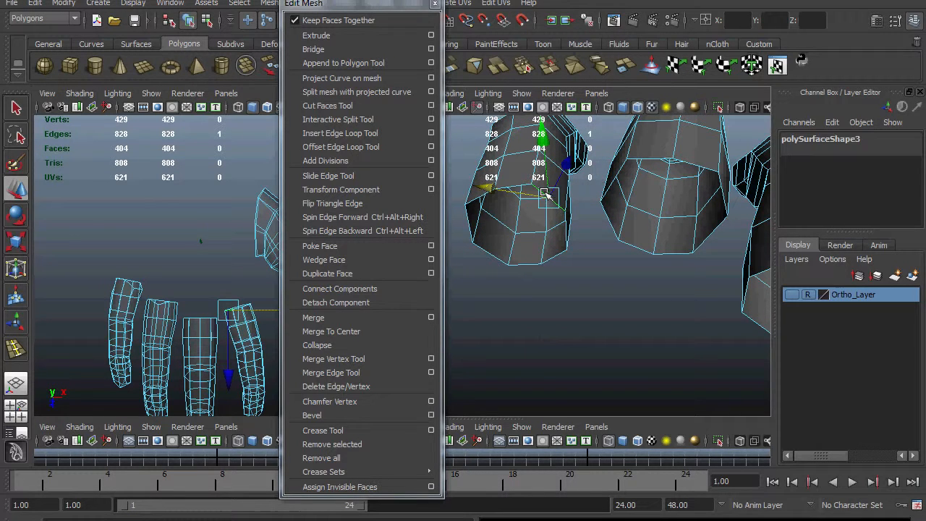
pyautogui.keyDown('shift'); pyautogui.click(568, 233); pyautogui.keyUp('shift')
pyautogui.keyDown('alt'); pyautogui.moveTo(589, 246); pyautogui.dragTo(640, 190); pyautogui.keyUp('alt')
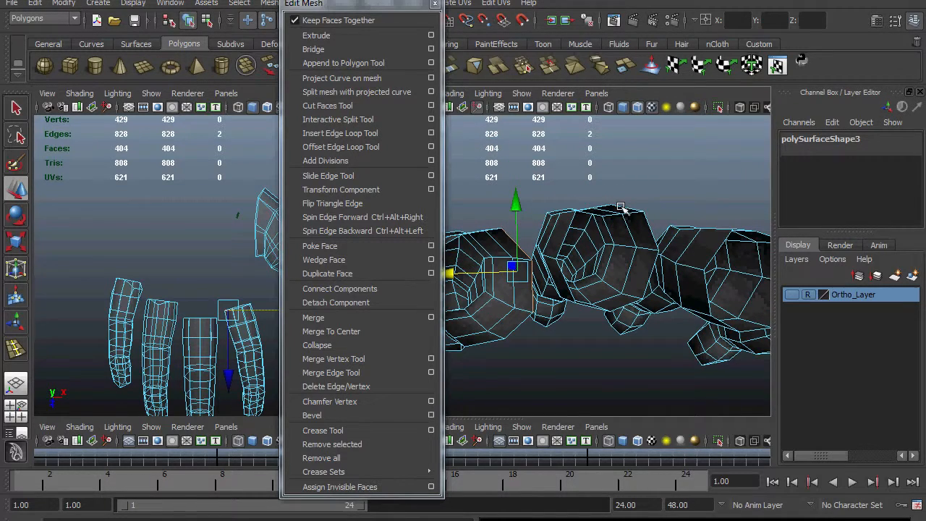
pyautogui.keyDown('shift'); pyautogui.click(570, 233); pyautogui.keyUp('shift')
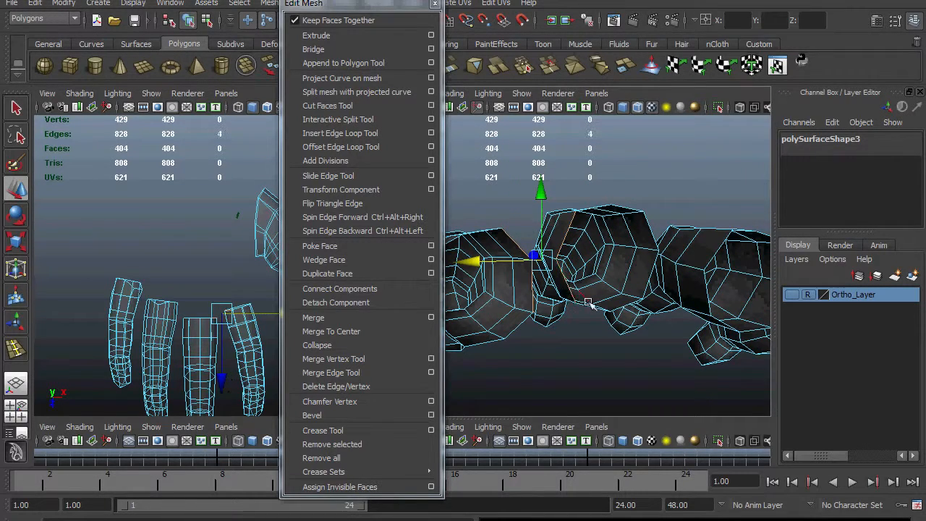
pyautogui.keyDown('alt'); pyautogui.moveTo(591, 304); pyautogui.dragTo(506, 323); pyautogui.keyUp('alt')
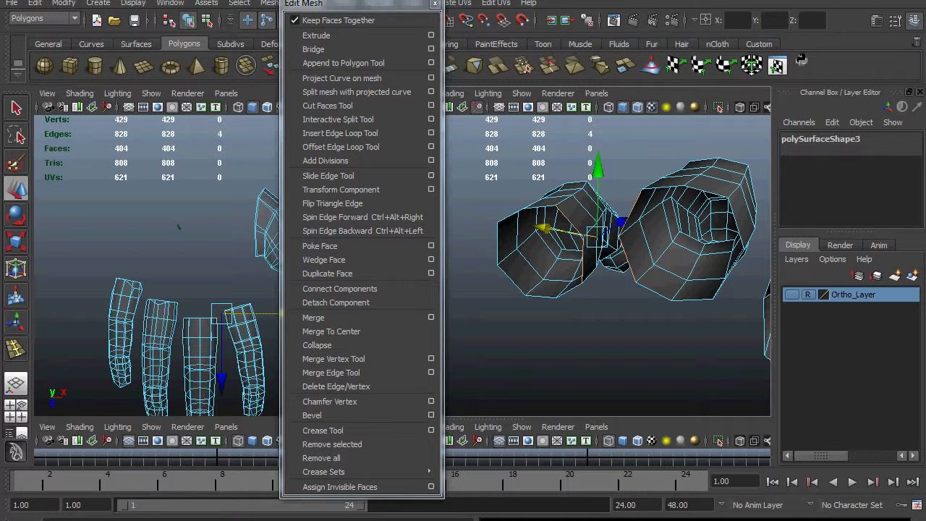
# Try bridging the selected finger edges along a linear path with 5 divisions, and undo it.
pyautogui.moveTo(187, 198); pyautogui.dragTo(217, 237)
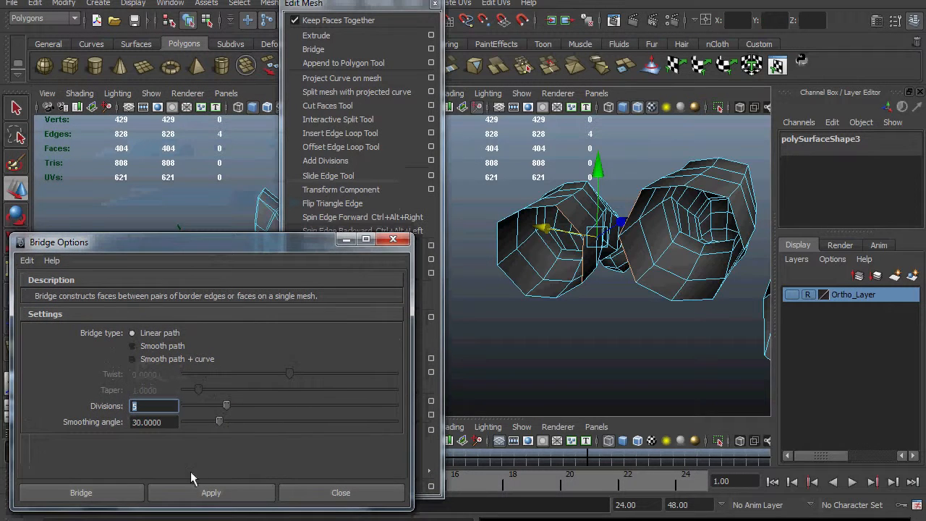
pyautogui.click(197, 495)
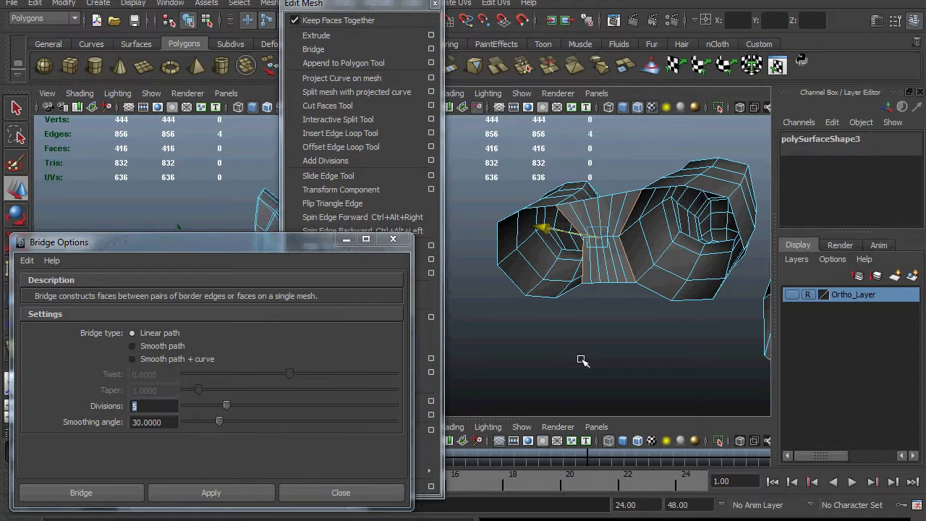
pyautogui.hotkey('ctrl', 'z')
# Bridge the selected edges of the two fingers along a linear path with 1 division.
pyautogui.click(149, 406)
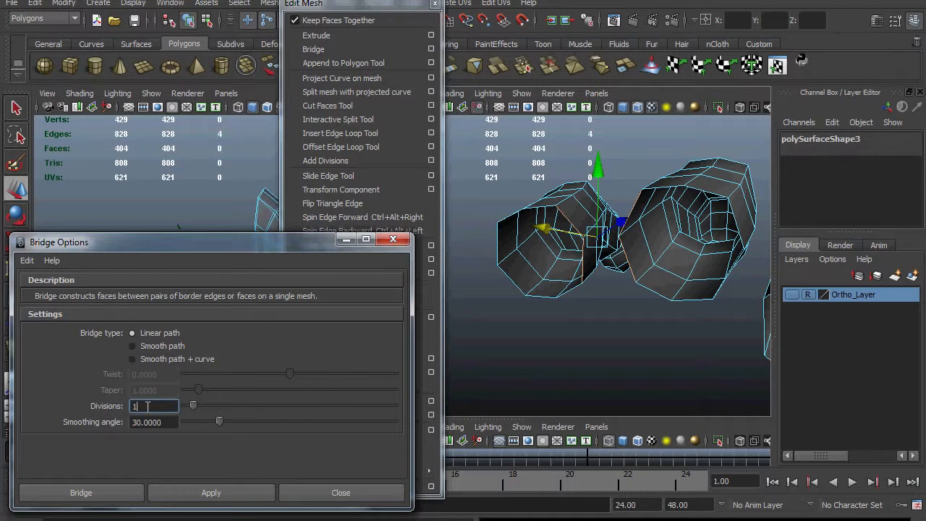
pyautogui.click(242, 493)
pyautogui.keyDown('alt'); pyautogui.moveTo(583, 338); pyautogui.dragTo(583, 382); pyautogui.keyUp('alt')
# Select the two middle edges of the new web between the fingers and move them to shape it.
pyautogui.click(586, 297)
pyautogui.keyDown('alt'); pyautogui.moveTo(586, 297); pyautogui.dragTo(578, 278); pyautogui.keyUp('alt')
pyautogui.click(567, 278)
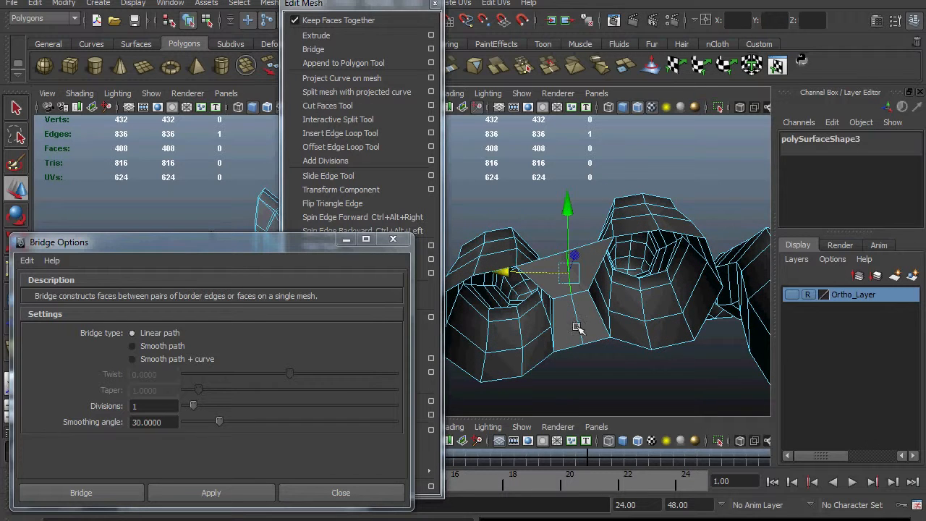
pyautogui.keyDown('alt'); pyautogui.moveTo(612, 387); pyautogui.dragTo(696, 437); pyautogui.keyUp('alt')
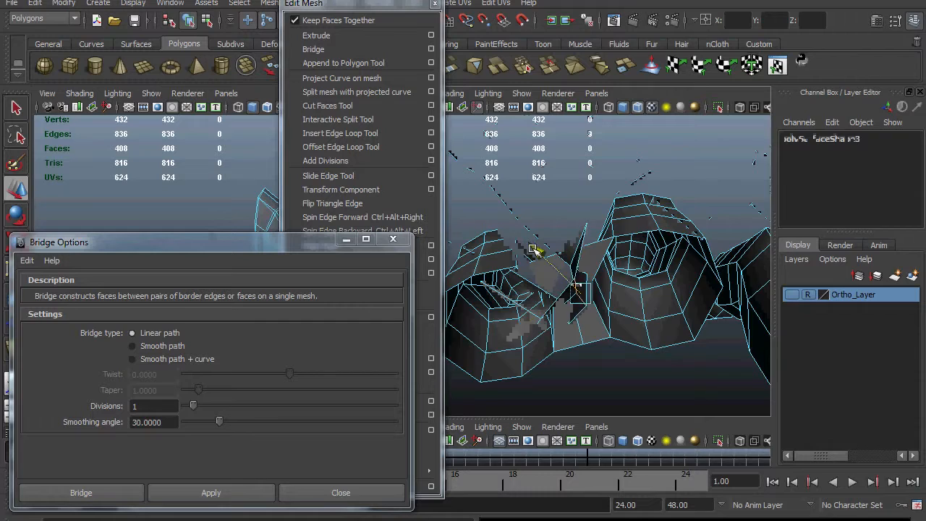
pyautogui.keyDown('alt'); pyautogui.moveTo(637, 299); pyautogui.dragTo(609, 286); pyautogui.keyUp('alt')
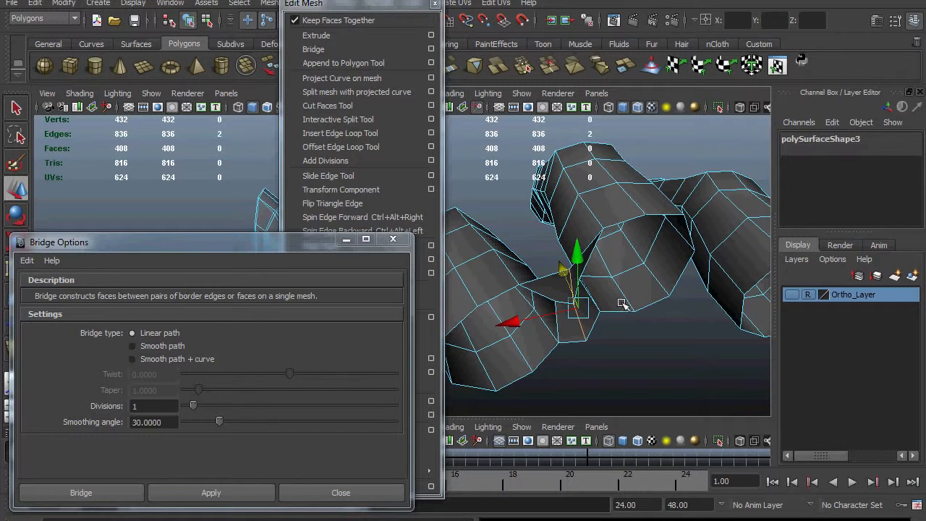
pyautogui.keyDown('alt'); pyautogui.moveTo(620, 307); pyautogui.dragTo(555, 202); pyautogui.keyUp('alt')
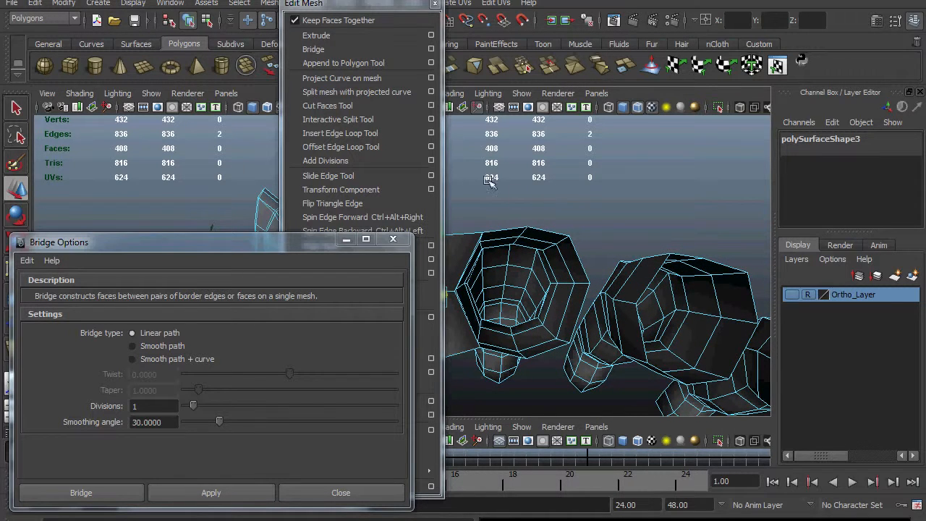
# Try filling the next finger gap with a single face between two border edges using the Append to Polygon Tool.
pyautogui.click(392, 67)
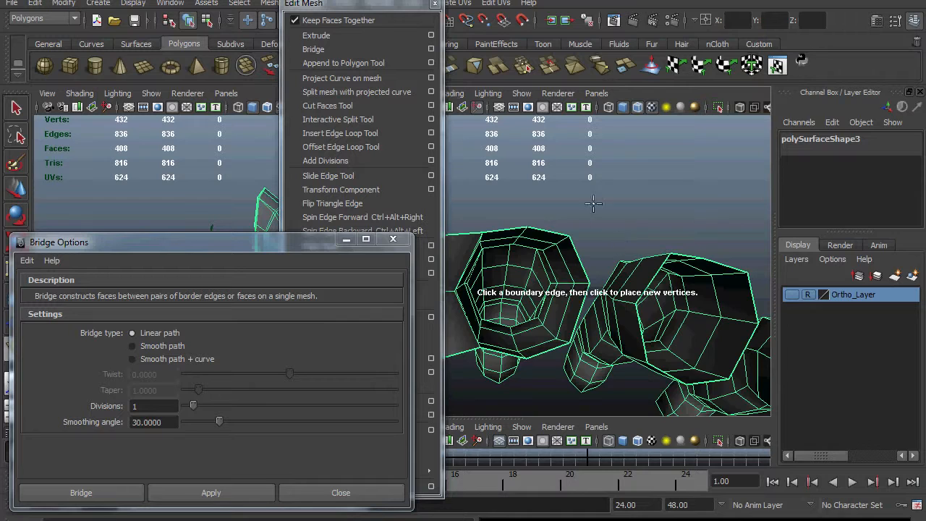
pyautogui.keyDown('alt'); pyautogui.moveTo(594, 204); pyautogui.dragTo(583, 233); pyautogui.keyUp('alt')
pyautogui.click(600, 248)
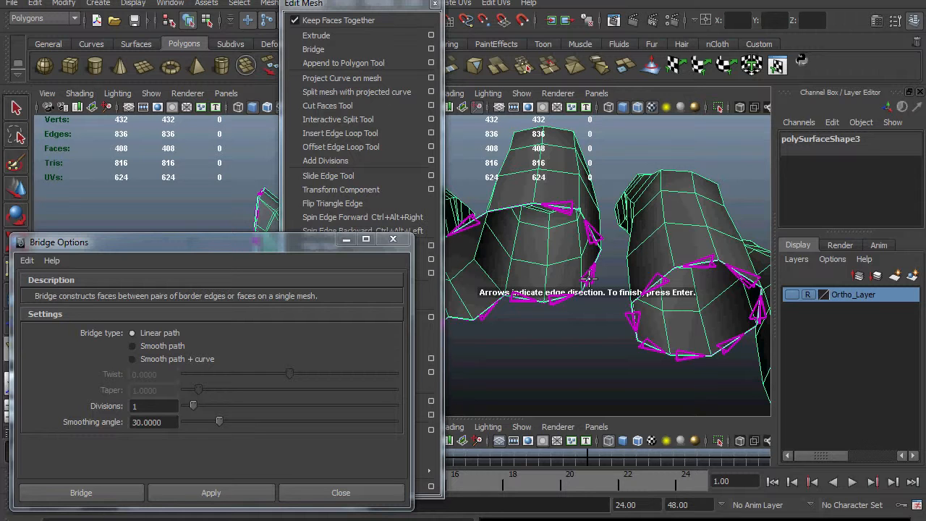
pyautogui.press('Return')
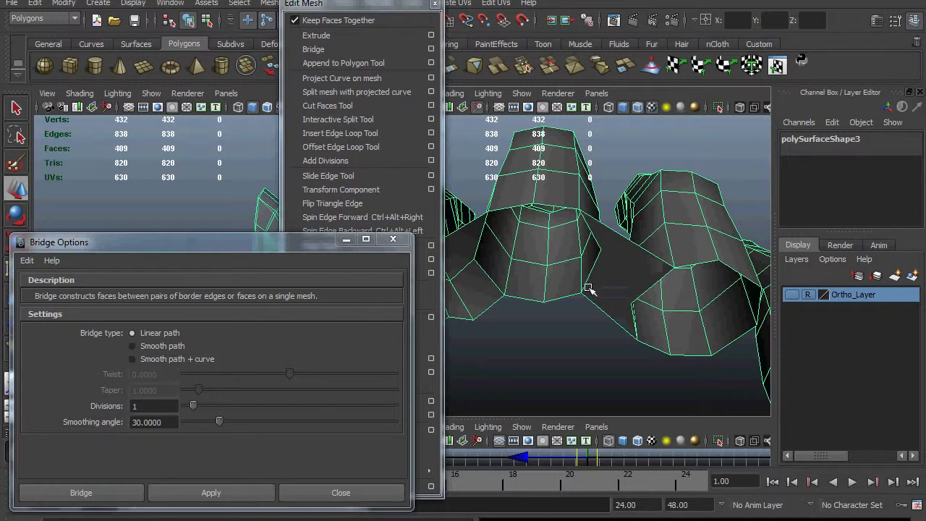
pyautogui.keyDown('alt'); pyautogui.moveTo(593, 309); pyautogui.dragTo(673, 284); pyautogui.keyUp('alt')
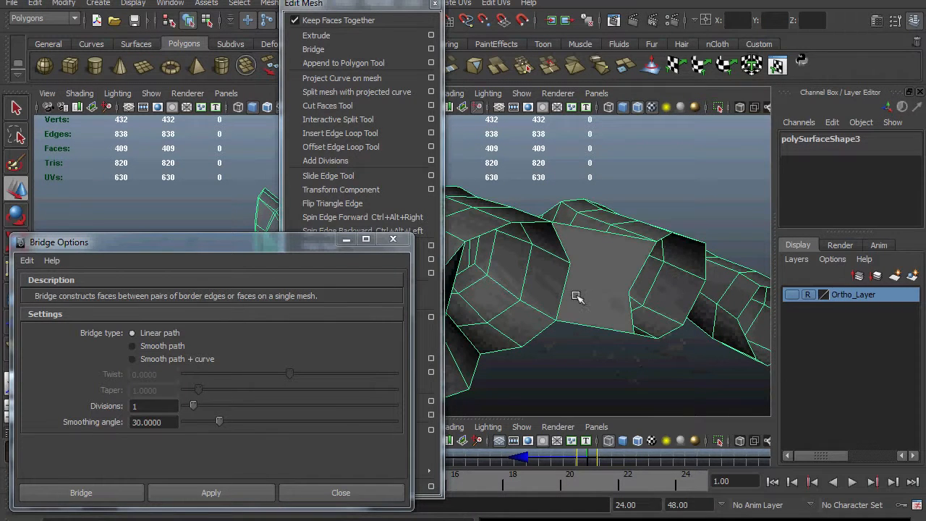
# Try splitting the appended face between existing vertices with the reset Split Polygon Tool, and undo the added geometry.
pyautogui.click(385, 123)
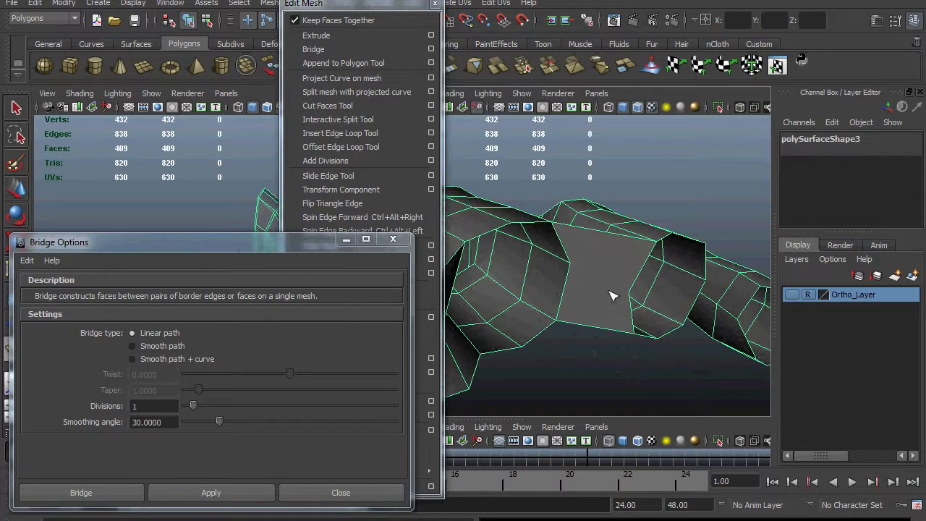
pyautogui.moveTo(631, 295); pyautogui.dragTo(592, 292, button='right')
pyautogui.click(432, 120)
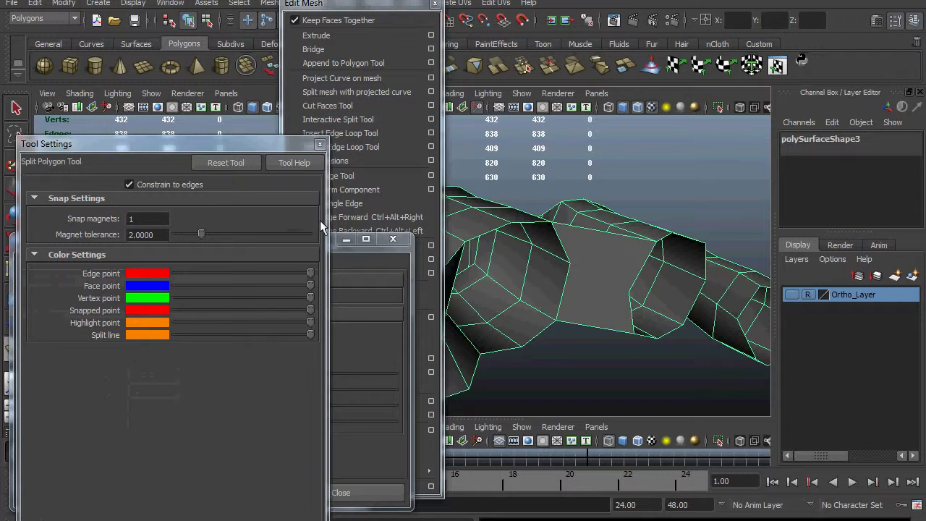
pyautogui.click(242, 166)
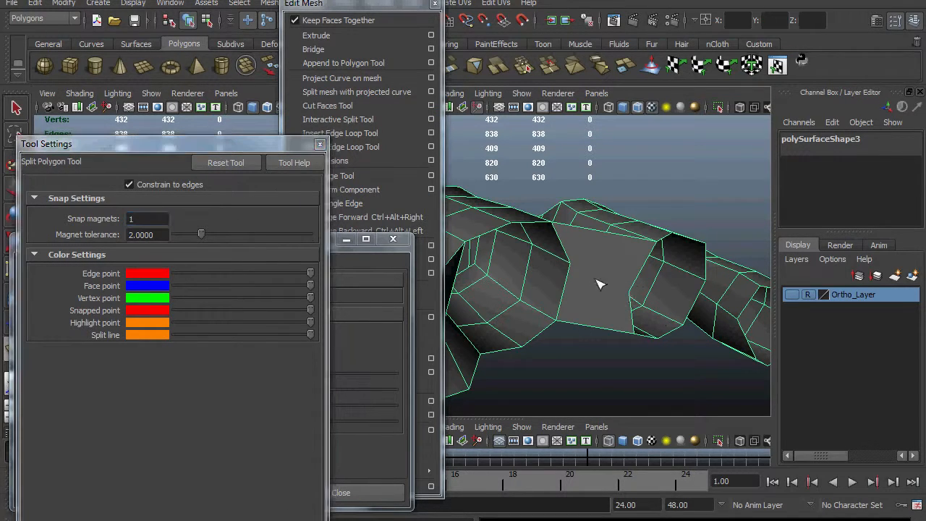
pyautogui.click(627, 286)
pyautogui.keyDown('alt'); pyautogui.moveTo(626, 290); pyautogui.dragTo(531, 240); pyautogui.keyUp('alt')
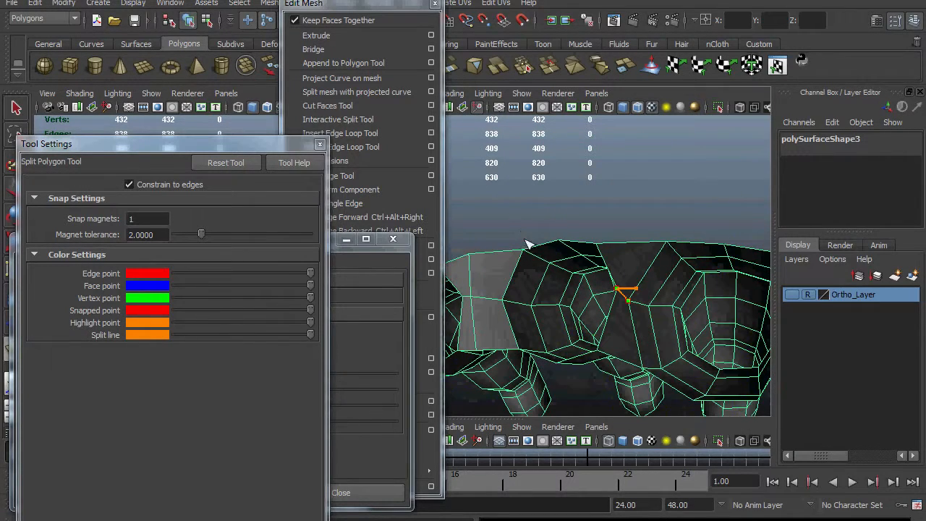
pyautogui.click(632, 316)
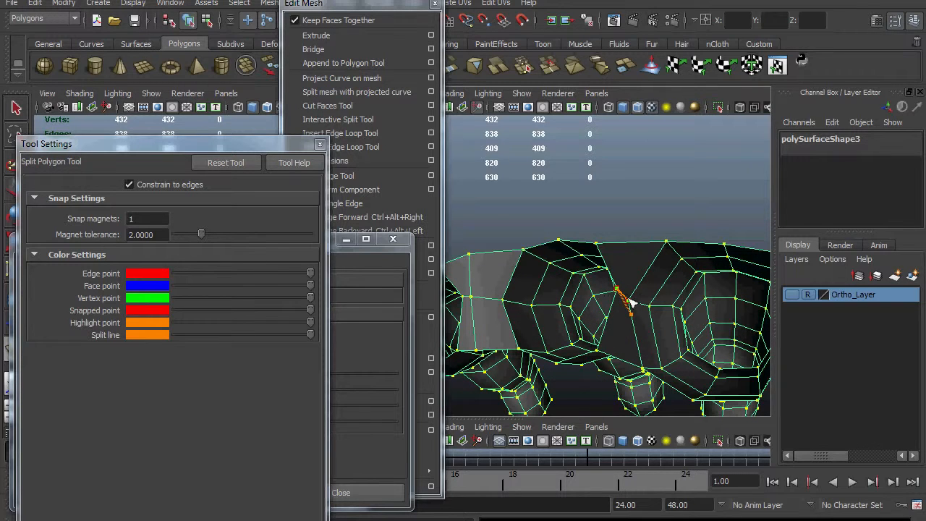
pyautogui.press('w')
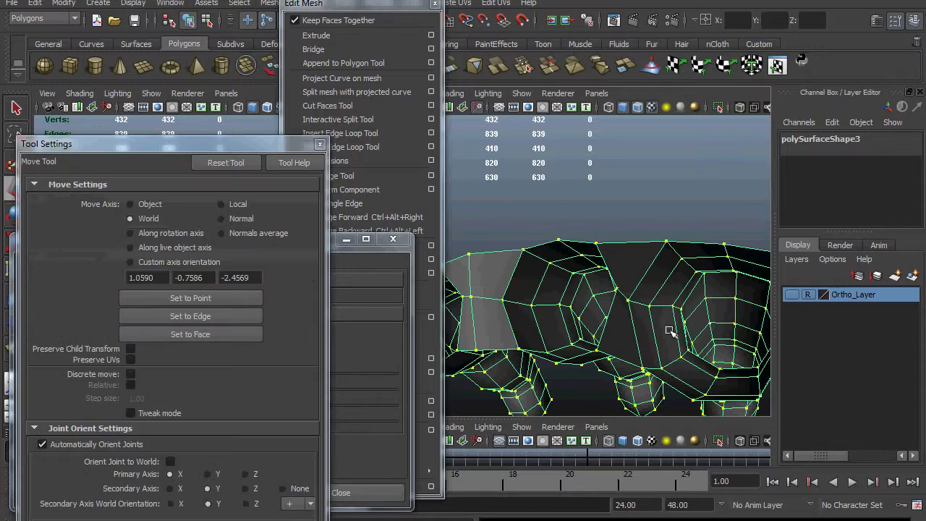
pyautogui.keyDown('alt'); pyautogui.moveTo(677, 333); pyautogui.dragTo(749, 386); pyautogui.keyUp('alt')
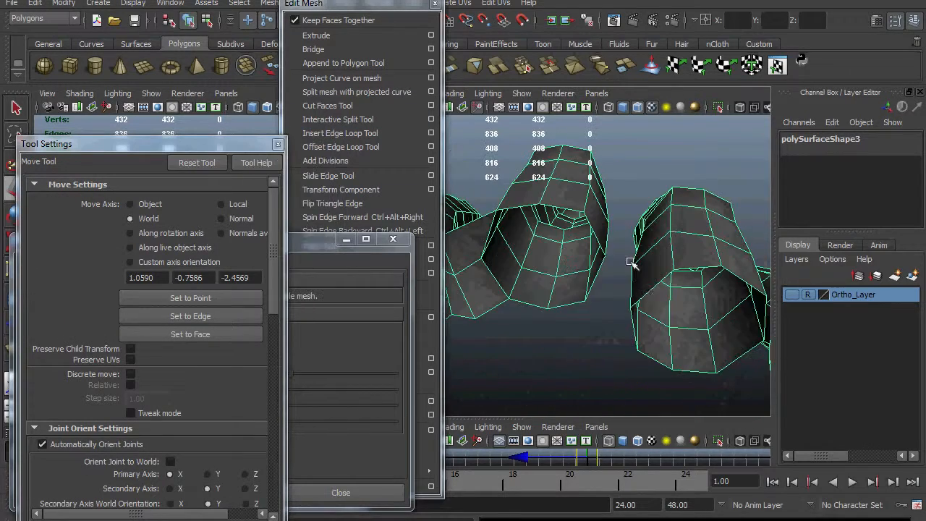
# Bridge the facing border edges of the two remaining finger gaps along a linear path with 1 division.
pyautogui.moveTo(597, 230); pyautogui.dragTo(595, 198, button='right')
pyautogui.click(594, 277)
pyautogui.keyDown('alt'); pyautogui.moveTo(594, 277); pyautogui.dragTo(648, 271); pyautogui.keyUp('alt')
pyautogui.keyDown('shift'); pyautogui.click(634, 316); pyautogui.keyUp('shift')
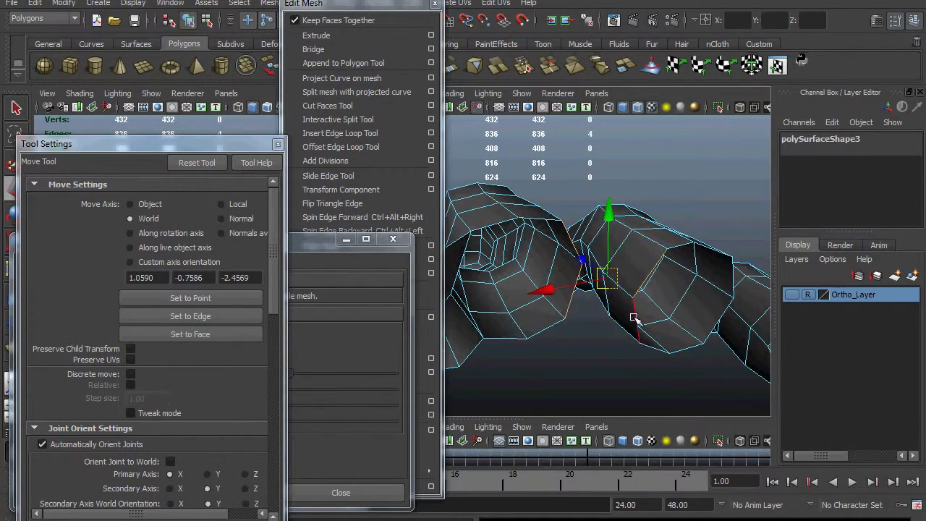
pyautogui.keyDown('alt'); pyautogui.moveTo(634, 316); pyautogui.dragTo(678, 347); pyautogui.keyUp('alt')
pyautogui.keyDown('shift'); pyautogui.click(634, 315); pyautogui.keyUp('shift')
pyautogui.click(430, 49)
pyautogui.click(211, 492)
pyautogui.moveTo(565, 304)
pyautogui.keyDown('alt'); pyautogui.mouseDown()
pyautogui.moveTo(599, 227)
pyautogui.moveTo(629, 357)
pyautogui.moveTo(565, 318)
pyautogui.mouseUp(); pyautogui.keyUp('alt')
pyautogui.click(190, 494)
# Select the two middle edges of one newly bridged web and move them to shape the gap.
pyautogui.keyDown('alt'); pyautogui.moveTo(659, 391); pyautogui.dragTo(784, 303); pyautogui.keyUp('alt')
pyautogui.keyDown('alt'); pyautogui.moveTo(632, 370); pyautogui.dragTo(657, 280); pyautogui.keyUp('alt')
pyautogui.click(642, 261)
pyautogui.click(658, 282)
pyautogui.keyDown('shift'); pyautogui.click(646, 309); pyautogui.keyUp('shift')
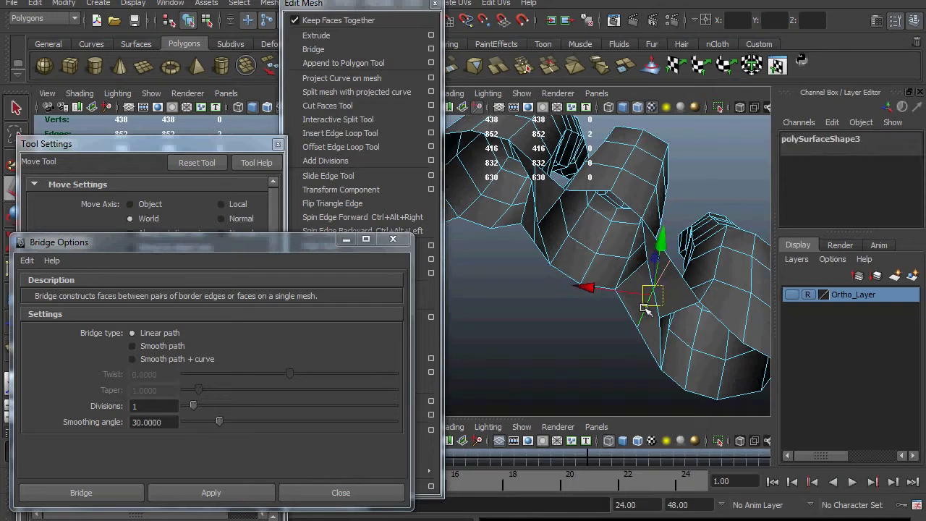
pyautogui.keyDown('alt'); pyautogui.moveTo(644, 310); pyautogui.dragTo(668, 207); pyautogui.keyUp('alt')
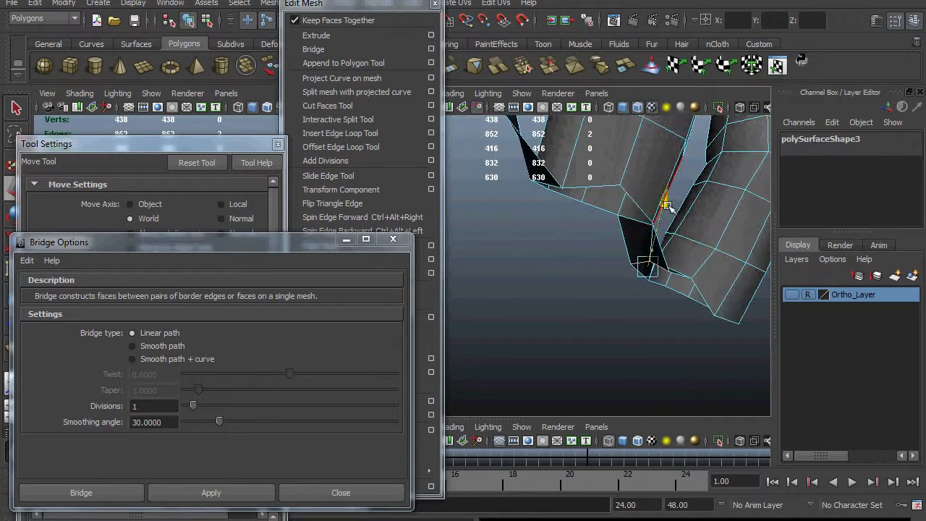
pyautogui.moveTo(602, 269); pyautogui.dragTo(586, 261)
pyautogui.keyDown('alt'); pyautogui.moveTo(640, 208); pyautogui.dragTo(558, 308); pyautogui.keyUp('alt')
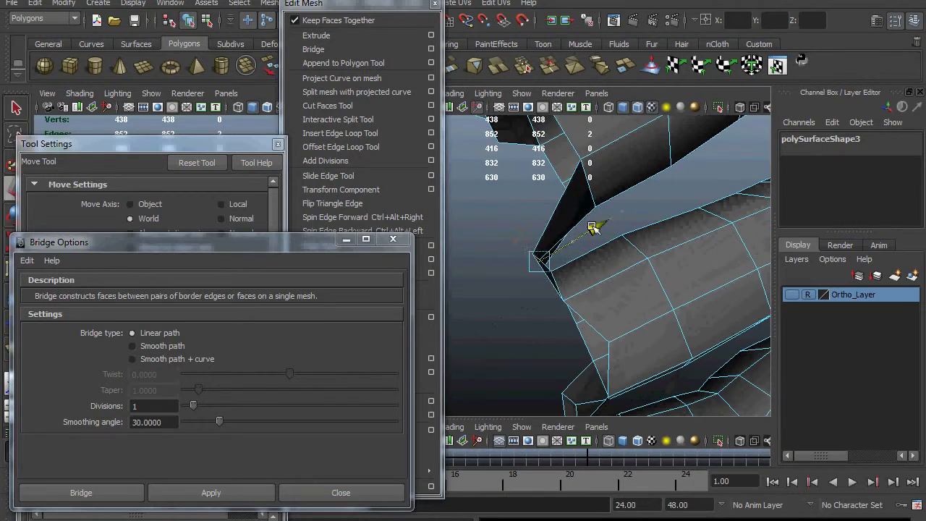
pyautogui.keyDown('alt'); pyautogui.moveTo(495, 194); pyautogui.dragTo(562, 349); pyautogui.keyUp('alt')
# Select the two middle edges of the web between the middle and ring fingers.
pyautogui.click(537, 279)
pyautogui.keyDown('alt'); pyautogui.moveTo(560, 300); pyautogui.dragTo(586, 327); pyautogui.keyUp('alt')
pyautogui.click(568, 324)
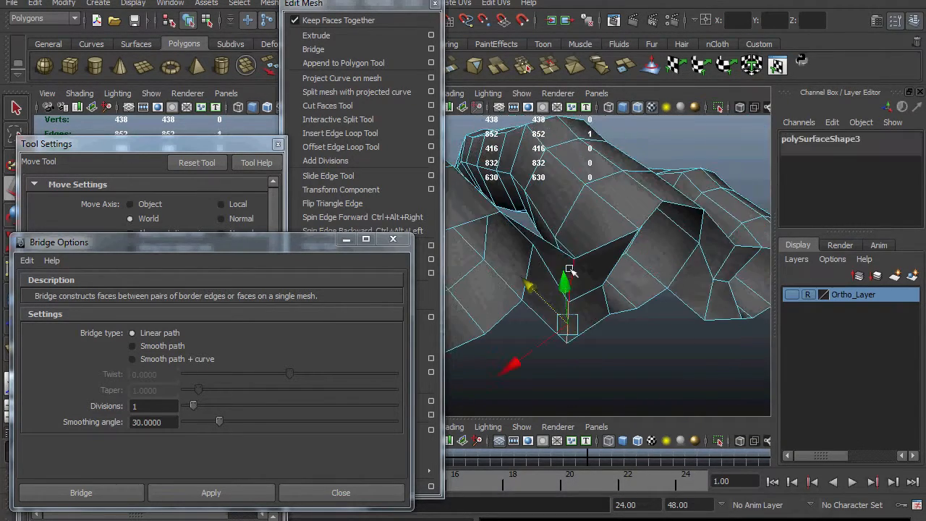
pyautogui.click(573, 360)
pyautogui.keyDown('alt'); pyautogui.moveTo(571, 270); pyautogui.dragTo(516, 296); pyautogui.keyUp('alt')
pyautogui.click(562, 284)
pyautogui.keyDown('shift'); pyautogui.click(561, 327); pyautogui.keyUp('shift')
pyautogui.scroll(-5, 516, 296)
pyautogui.keyDown('alt'); pyautogui.moveTo(571, 250); pyautogui.dragTo(648, 291); pyautogui.keyUp('alt')
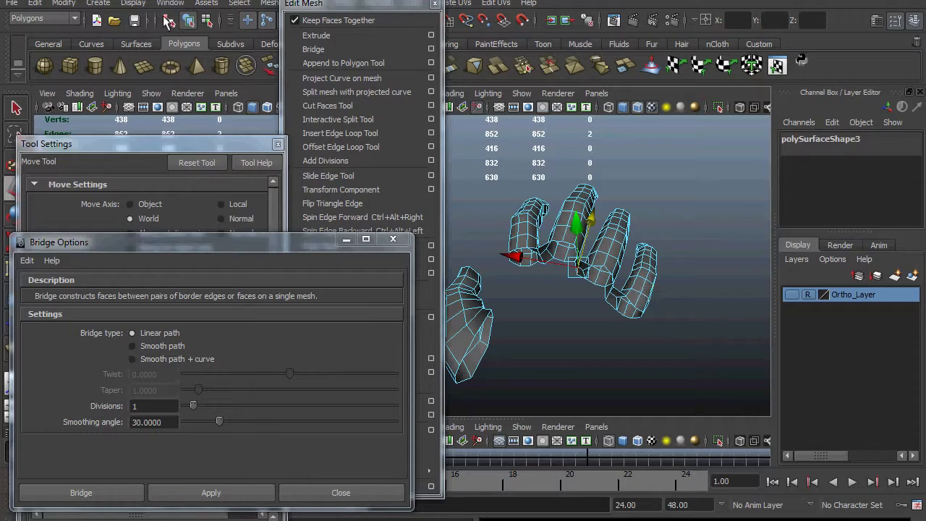
# Unhide the palm block so it is displayed together with the bridged fingers.
pyautogui.click(204, 4)
pyautogui.moveTo(134, 4)
pyautogui.moveTo(149, 79)
pyautogui.click(253, 93)
# Select the palm block and switch to its vertices to pick the row at the finger end.
pyautogui.keyDown('alt'); pyautogui.moveTo(628, 334); pyautogui.dragTo(543, 256); pyautogui.keyUp('alt')
pyautogui.scroll(4, 603, 292)
pyautogui.keyDown('alt'); pyautogui.moveTo(604, 293); pyautogui.dragTo(677, 231, button='middle'); pyautogui.keyUp('alt')
pyautogui.click(649, 223)
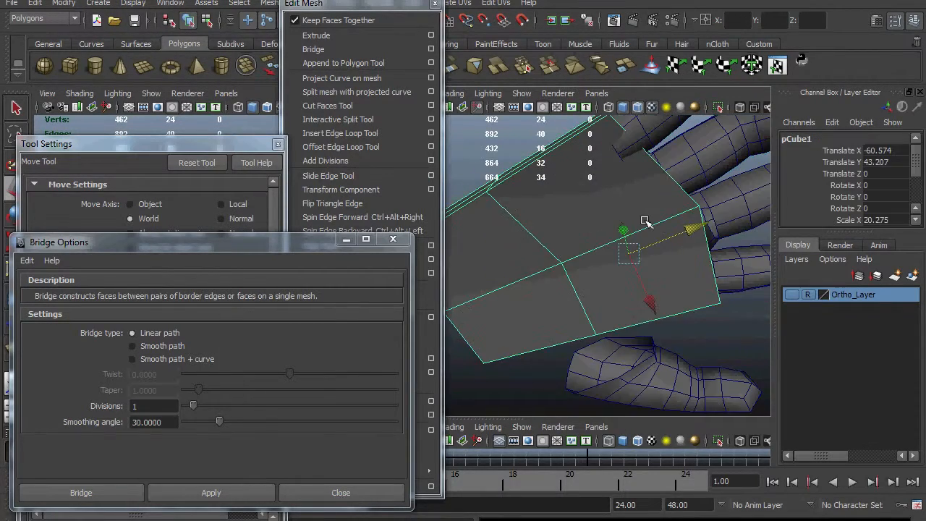
pyautogui.moveTo(645, 221); pyautogui.dragTo(605, 219, button='right')
pyautogui.moveTo(747, 343); pyautogui.dragTo(672, 163)
pyautogui.keyDown('alt'); pyautogui.moveTo(691, 190); pyautogui.dragTo(701, 248, button='middle'); pyautogui.keyUp('alt')
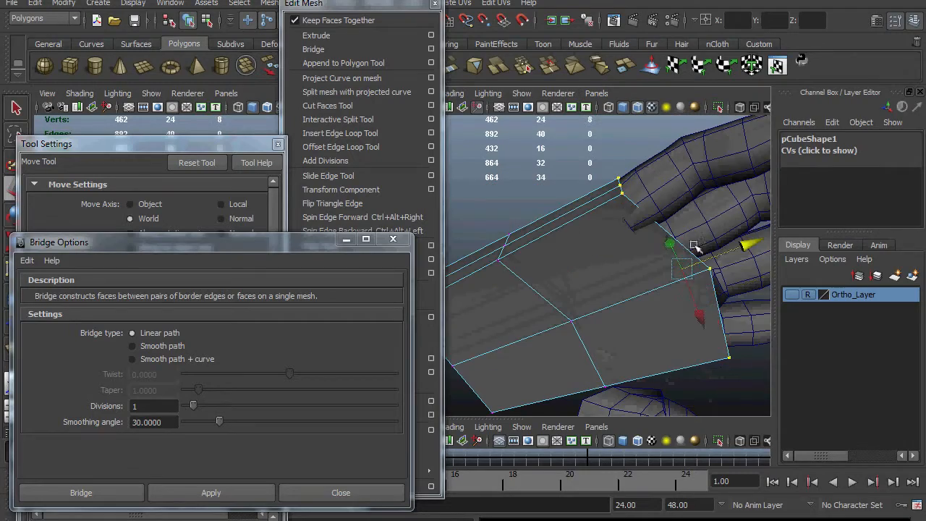
pyautogui.moveTo(699, 289)
pyautogui.keyDown('alt'); pyautogui.mouseDown()
pyautogui.moveTo(700, 396)
pyautogui.moveTo(655, 252)
pyautogui.moveTo(620, 210)
pyautogui.moveTo(673, 199)
pyautogui.moveTo(629, 176)
pyautogui.moveTo(639, 163)
pyautogui.moveTo(648, 180)
pyautogui.moveTo(651, 165)
pyautogui.mouseUp(); pyautogui.keyUp('alt')
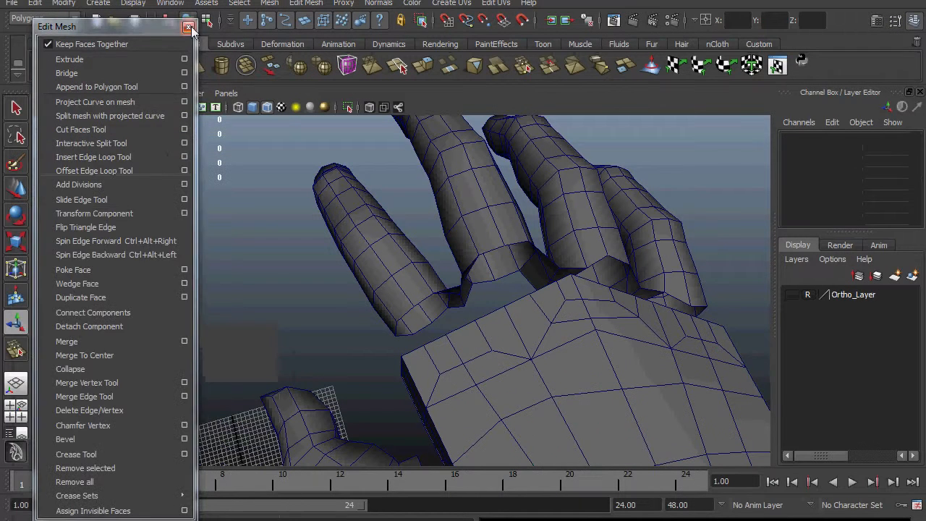
# Keep the Mesh and Edit Mesh command lists floating side by side next to the model.
pyautogui.click(188, 28)
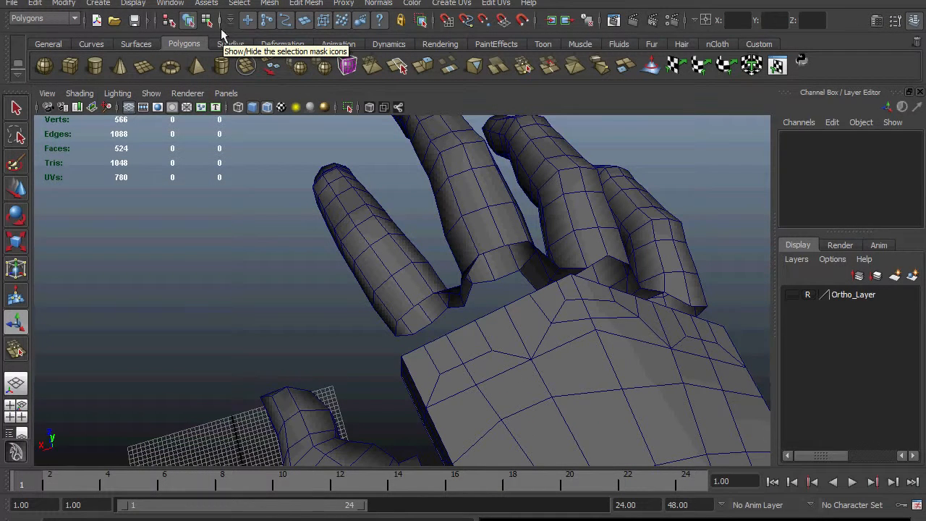
pyautogui.click(470, 377)
pyautogui.click(275, 4)
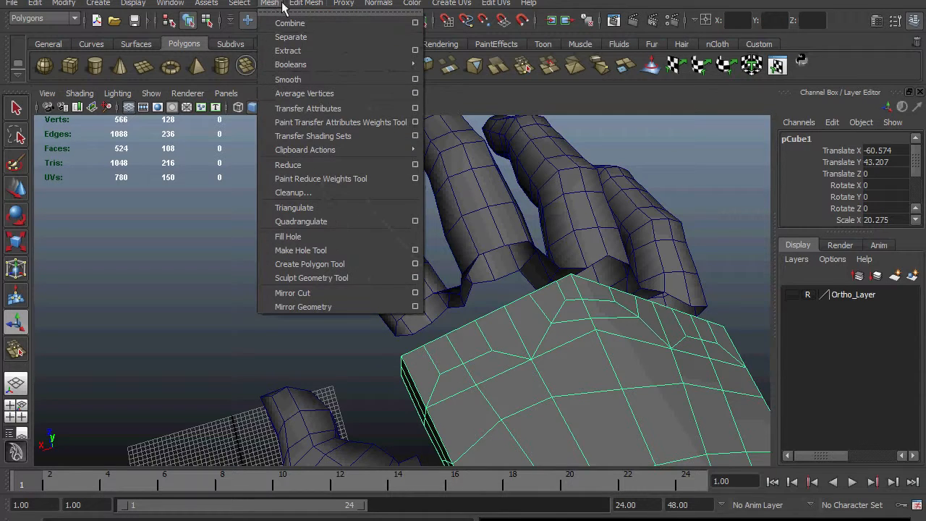
pyautogui.moveTo(291, 6)
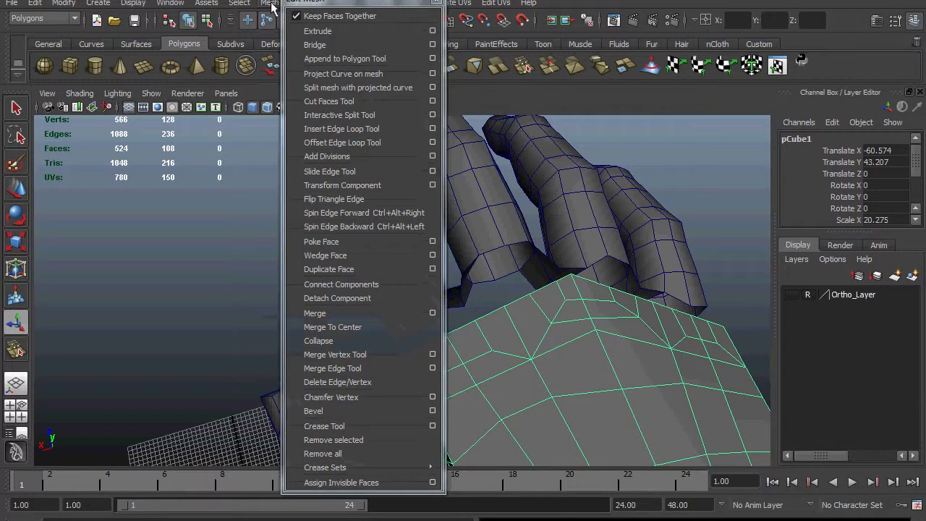
pyautogui.moveTo(271, 8)
pyautogui.click(340, 7)
pyautogui.click(306, 3)
pyautogui.click(361, 7)
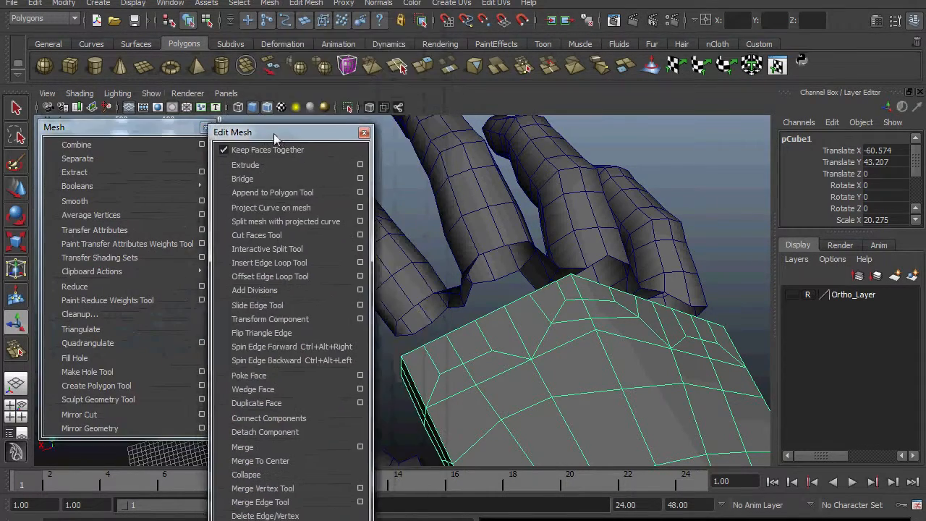
pyautogui.moveTo(274, 137); pyautogui.dragTo(284, 133)
# Start the Merge Vertex Tool on the fingers and palm block, merging to the target vertex.
pyautogui.click(518, 252)
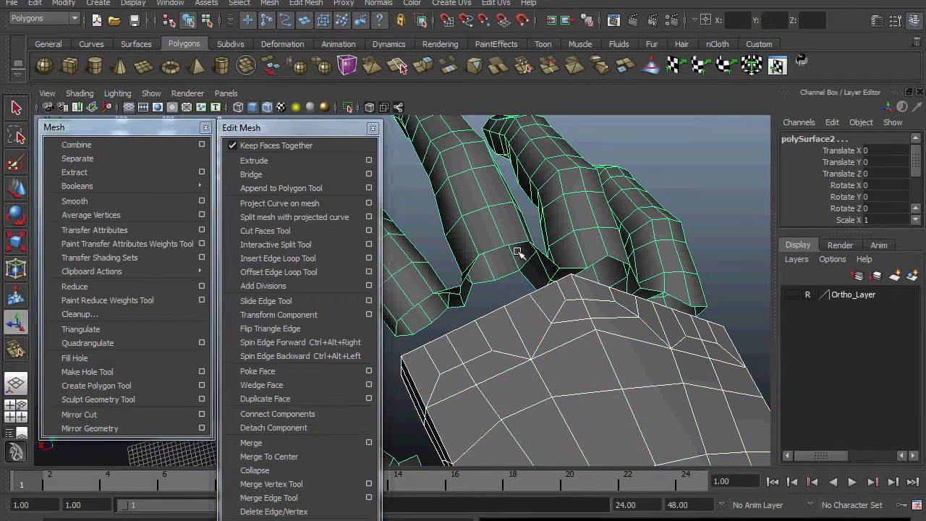
pyautogui.click(368, 486)
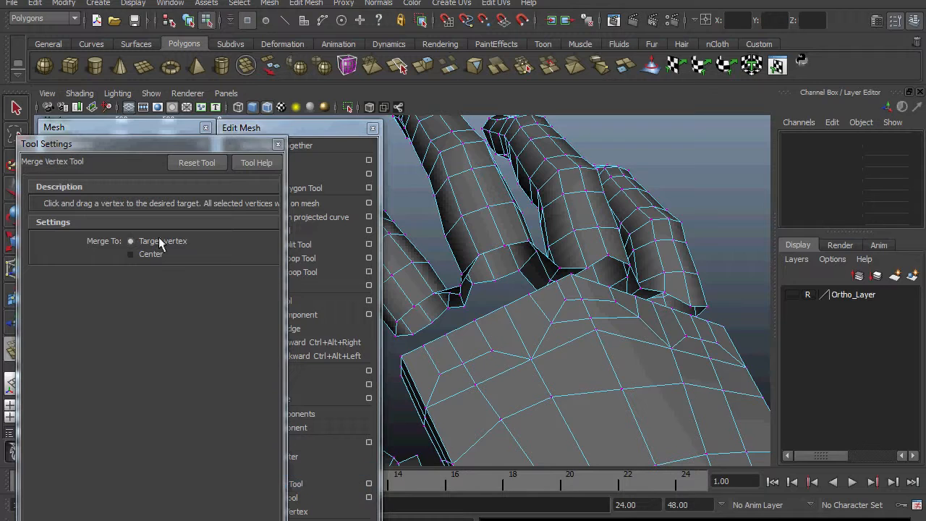
pyautogui.click(131, 240)
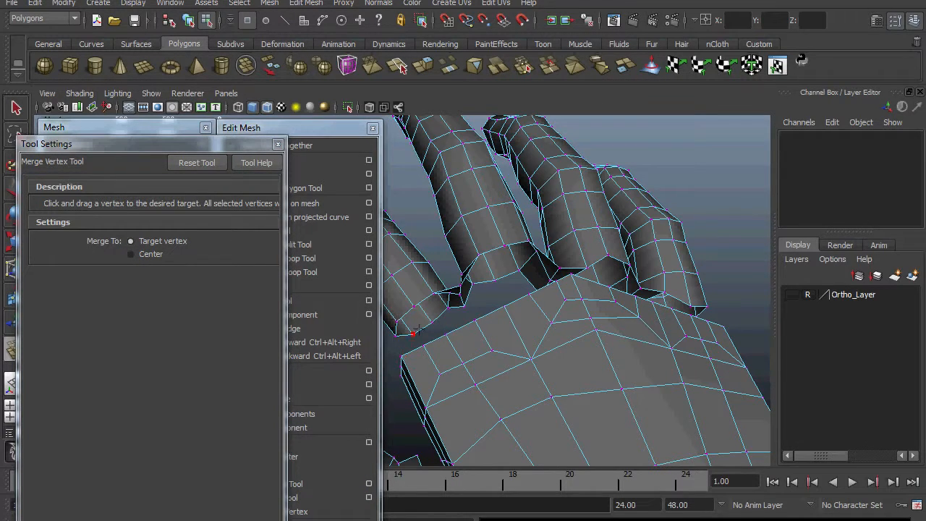
pyautogui.keyDown('alt'); pyautogui.moveTo(521, 311); pyautogui.dragTo(550, 315); pyautogui.keyUp('alt')
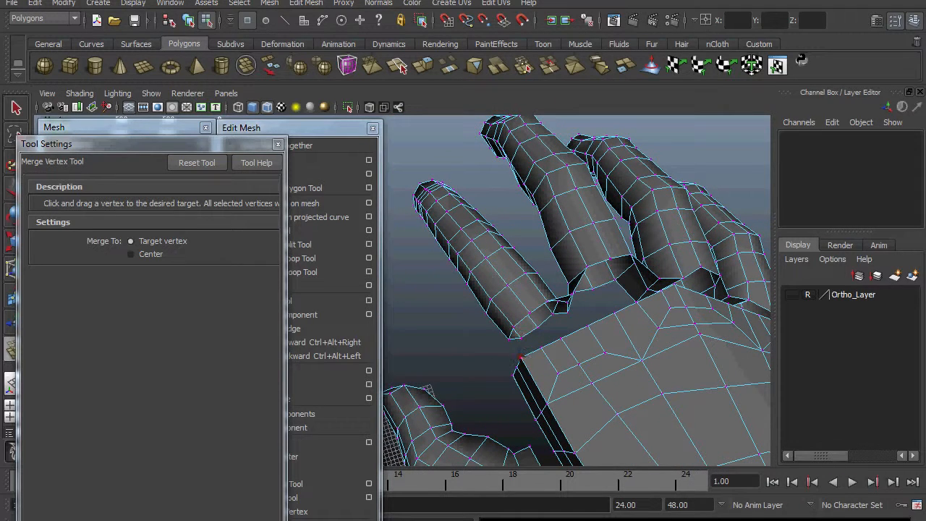
pyautogui.press('v')
# Return to object selection and combine the palm block and the fingers into one mesh.
pyautogui.moveTo(635, 365); pyautogui.dragTo(647, 293, button='right')
pyautogui.press('w')
pyautogui.click(611, 240)
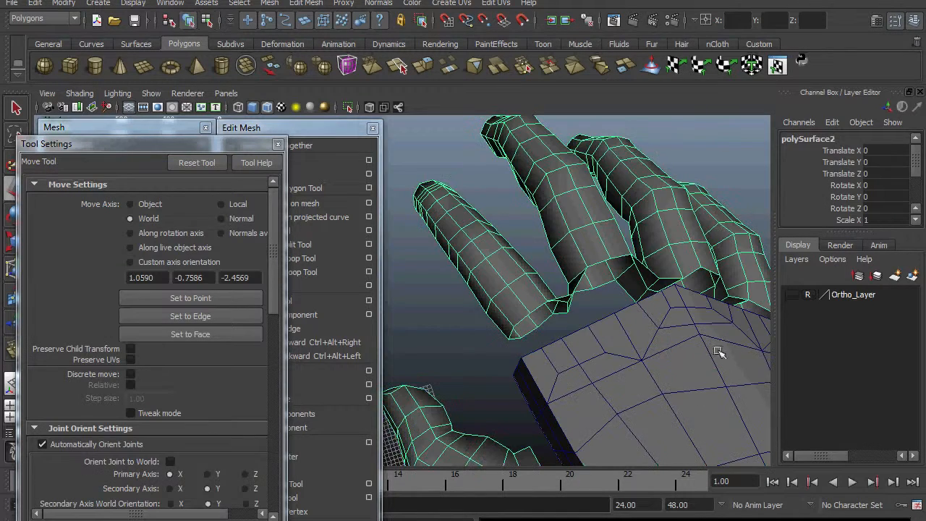
pyautogui.click(694, 413)
pyautogui.click(607, 244)
pyautogui.click(682, 402)
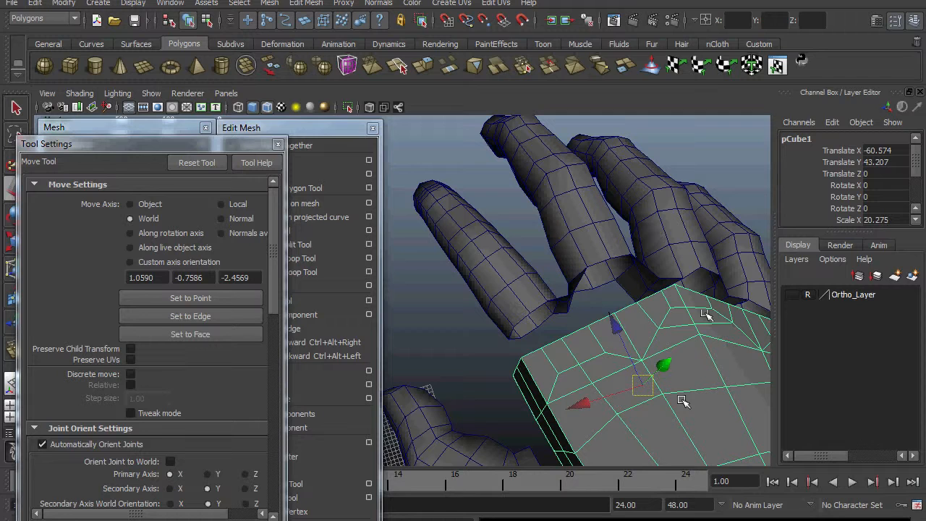
pyautogui.click(170, 124)
pyautogui.click(318, 123)
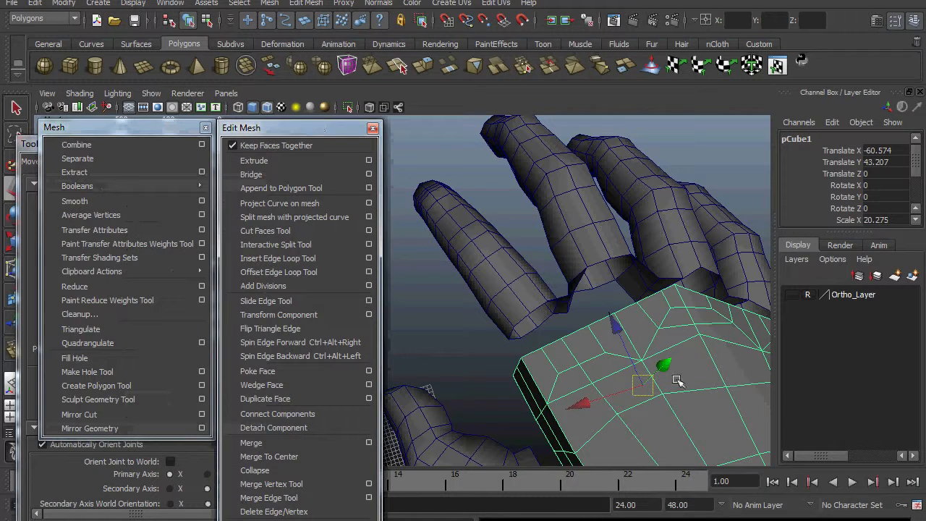
pyautogui.keyDown('shift'); pyautogui.click(590, 218); pyautogui.keyUp('shift')
pyautogui.click(76, 144)
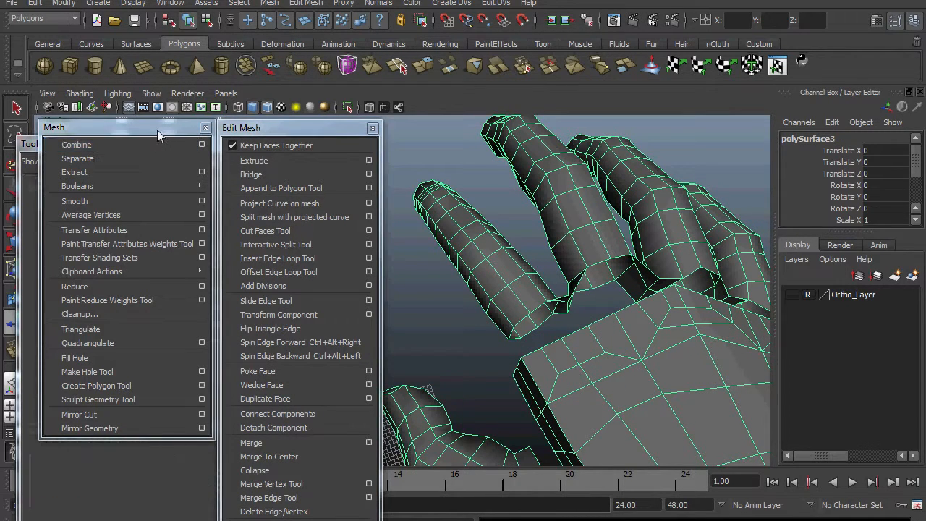
# Merge the palm's corner and neighbouring border vertices into the base vertices of the index and middle fingers with the Merge Vertex Tool.
pyautogui.click(326, 484)
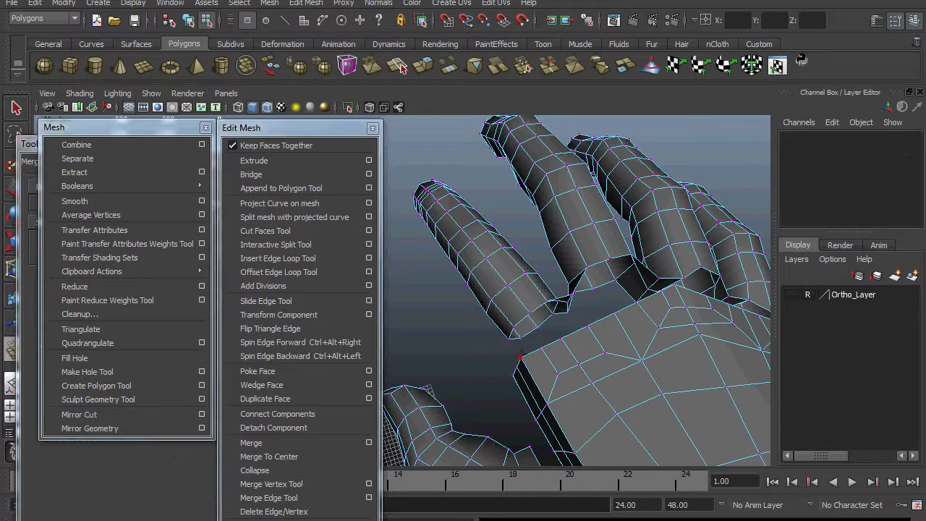
pyautogui.moveTo(514, 330); pyautogui.dragTo(513, 329)
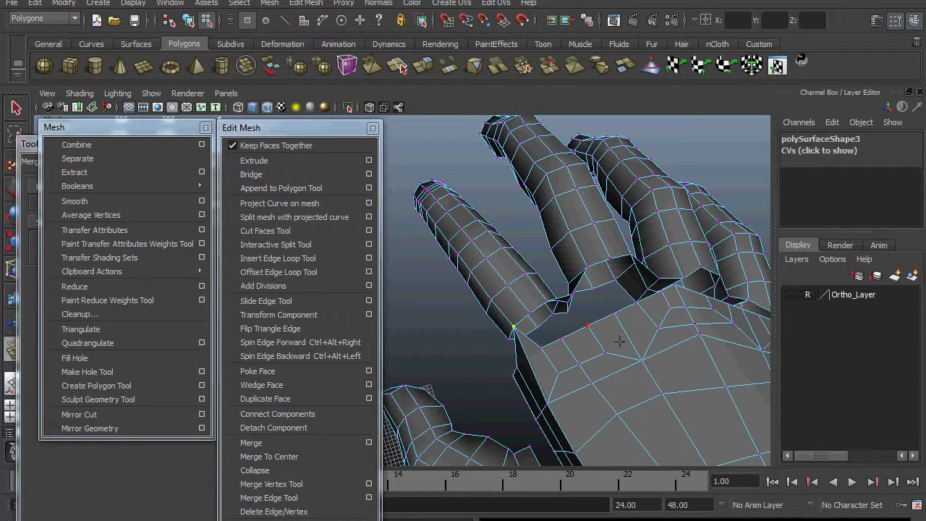
pyautogui.keyDown('alt'); pyautogui.moveTo(620, 341); pyautogui.dragTo(513, 359); pyautogui.keyUp('alt')
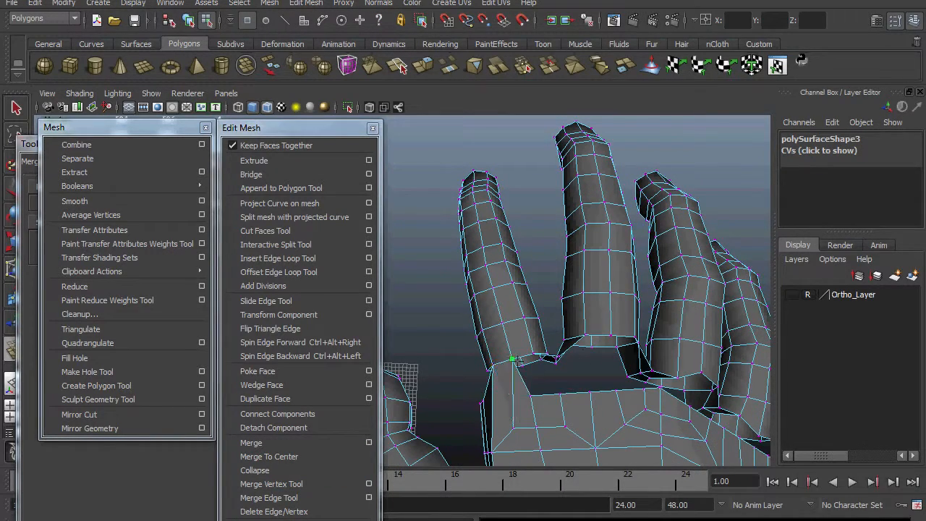
pyautogui.moveTo(530, 396); pyautogui.dragTo(589, 329)
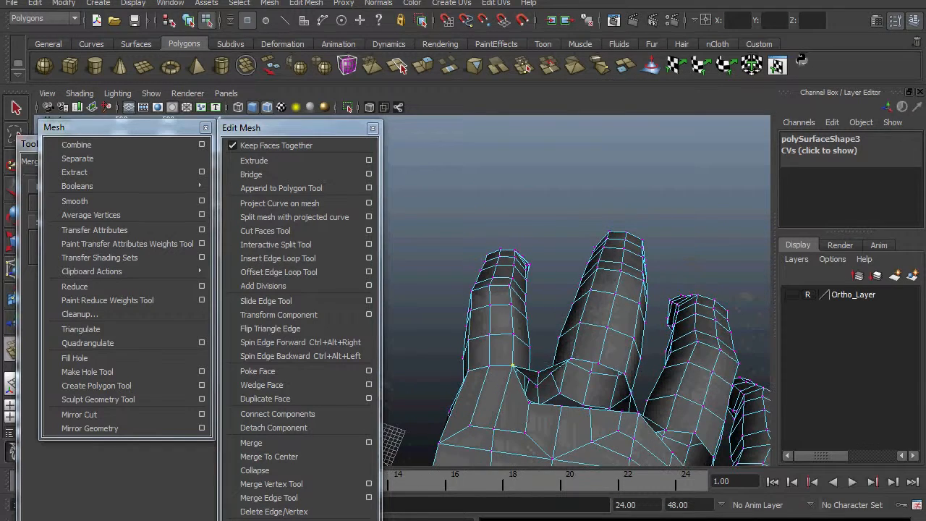
pyautogui.moveTo(528, 403); pyautogui.dragTo(579, 353)
pyautogui.moveTo(603, 408); pyautogui.dragTo(631, 362)
# Merge the palm's border vertices into the matching base vertices around the gap between the middle and ring fingers.
pyautogui.keyDown('alt'); pyautogui.moveTo(640, 368); pyautogui.dragTo(662, 383); pyautogui.keyUp('alt')
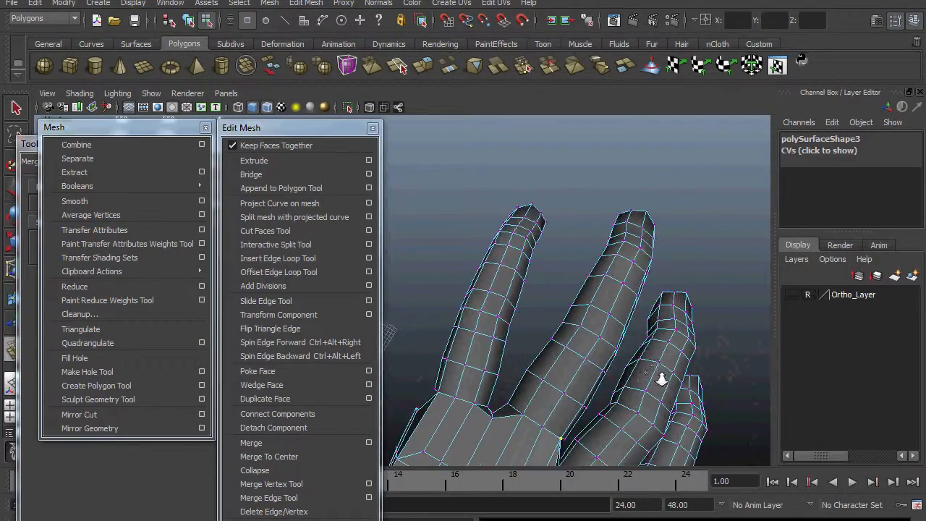
pyautogui.keyDown('alt'); pyautogui.moveTo(661, 379); pyautogui.dragTo(617, 230, button='middle'); pyautogui.keyUp('alt')
pyautogui.keyDown('alt'); pyautogui.moveTo(615, 229); pyautogui.dragTo(626, 333); pyautogui.keyUp('alt')
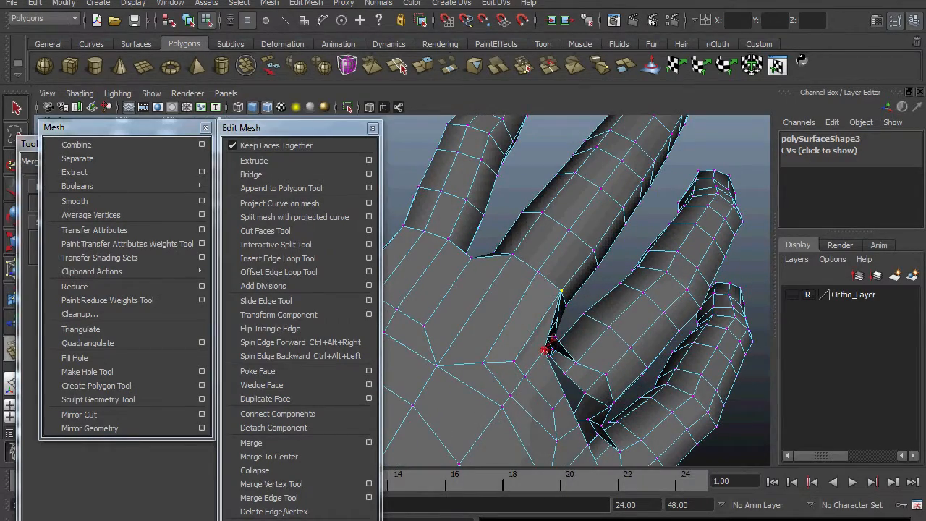
pyautogui.moveTo(544, 350); pyautogui.dragTo(525, 267)
pyautogui.moveTo(514, 320); pyautogui.dragTo(551, 283)
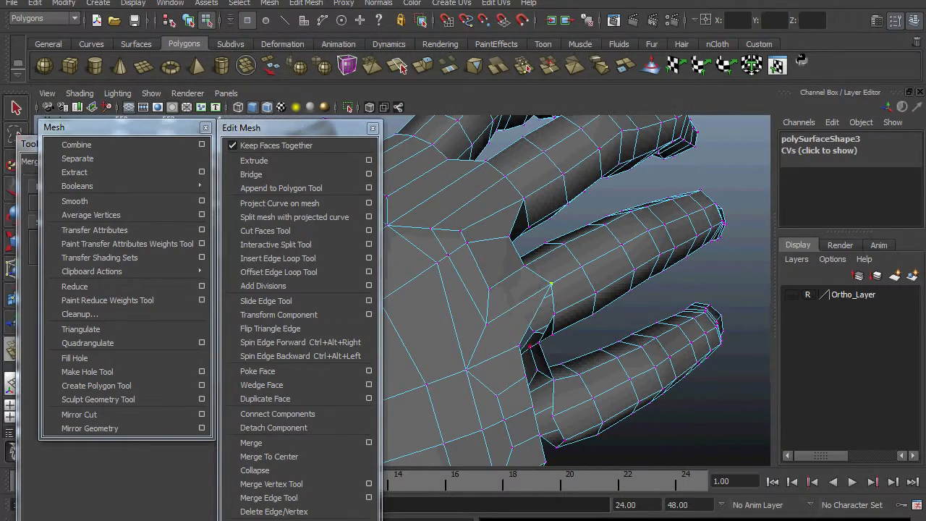
pyautogui.moveTo(553, 336); pyautogui.dragTo(542, 291)
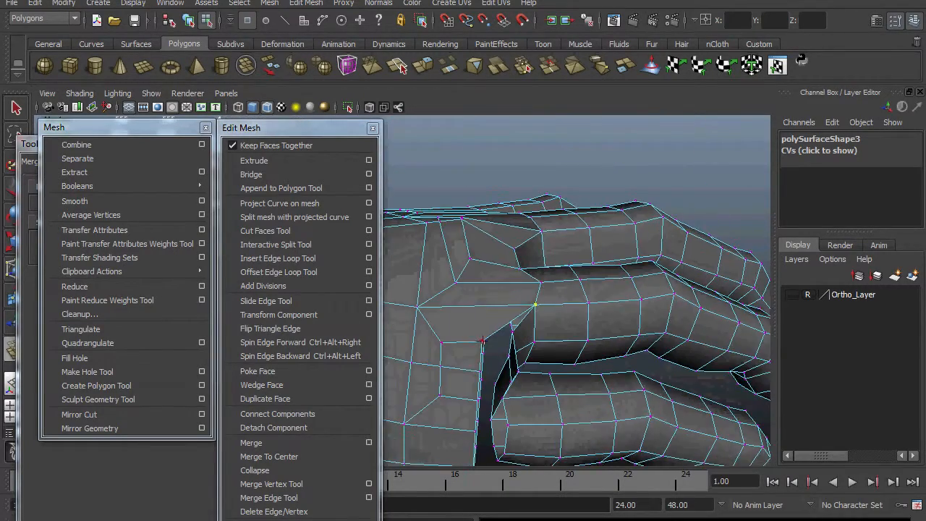
# Continue merging the palm's border vertices into the bases of the outer fingers and the webs between them.
pyautogui.keyDown('alt'); pyautogui.moveTo(495, 336); pyautogui.dragTo(640, 380); pyautogui.keyUp('alt')
pyautogui.moveTo(551, 380); pyautogui.dragTo(542, 279)
pyautogui.keyDown('alt'); pyautogui.moveTo(482, 254); pyautogui.dragTo(607, 236); pyautogui.keyUp('alt')
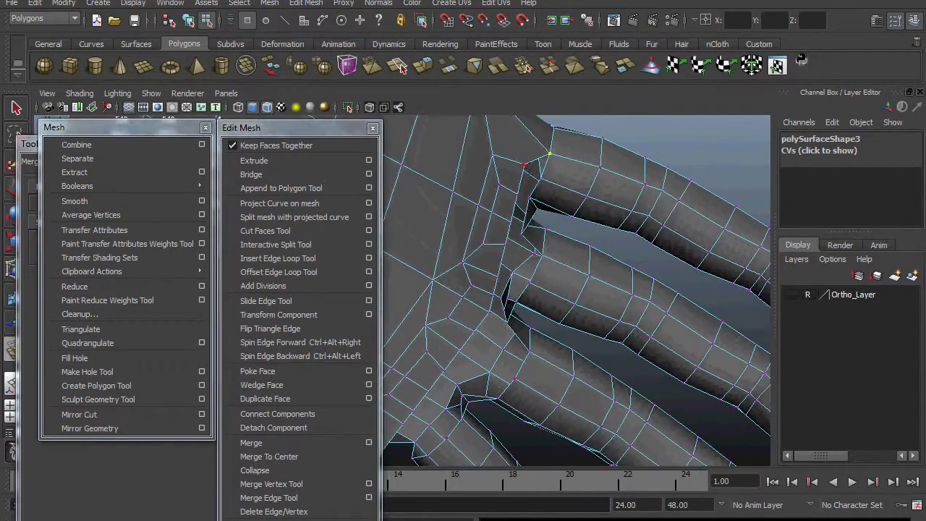
pyautogui.moveTo(541, 178); pyautogui.dragTo(532, 199)
pyautogui.keyDown('alt'); pyautogui.moveTo(542, 202); pyautogui.dragTo(583, 181); pyautogui.keyUp('alt')
pyautogui.moveTo(502, 196); pyautogui.dragTo(541, 238)
pyautogui.moveTo(499, 259); pyautogui.dragTo(511, 308)
# Merge the remaining palm border vertices into the finger bases and webs on the other face of the hand.
pyautogui.keyDown('alt'); pyautogui.moveTo(511, 309); pyautogui.dragTo(556, 299, button='right'); pyautogui.keyUp('alt')
pyautogui.keyDown('alt'); pyautogui.moveTo(556, 299); pyautogui.dragTo(534, 295, button='middle'); pyautogui.keyUp('alt')
pyautogui.keyDown('alt'); pyautogui.moveTo(534, 295); pyautogui.dragTo(615, 319); pyautogui.keyUp('alt')
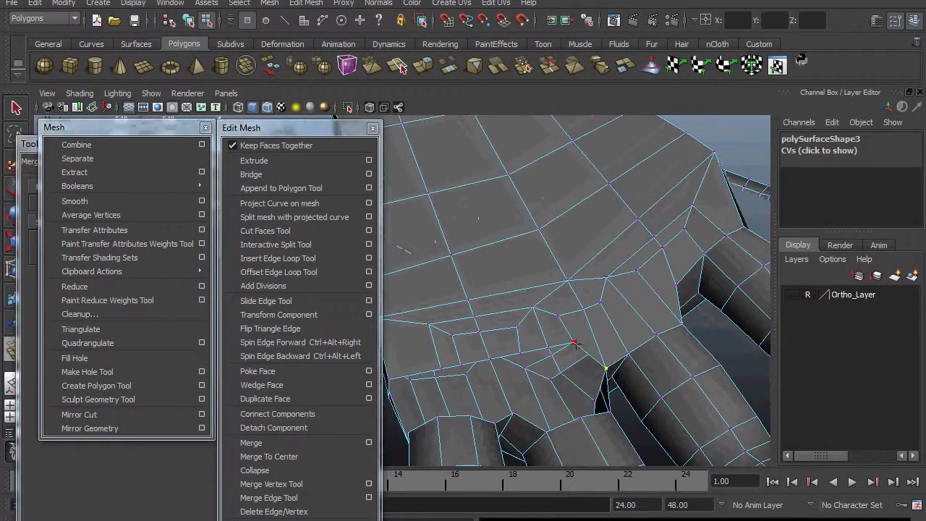
pyautogui.moveTo(574, 343); pyautogui.dragTo(607, 383)
pyautogui.moveTo(507, 344); pyautogui.dragTo(510, 411)
pyautogui.keyDown('alt'); pyautogui.moveTo(515, 395); pyautogui.dragTo(552, 354); pyautogui.keyUp('alt')
pyautogui.keyDown('alt'); pyautogui.moveTo(552, 354); pyautogui.dragTo(635, 280, button='middle'); pyautogui.keyUp('alt')
pyautogui.keyDown('alt'); pyautogui.moveTo(634, 279); pyautogui.dragTo(606, 377); pyautogui.keyUp('alt')
pyautogui.moveTo(570, 294); pyautogui.dragTo(581, 357)
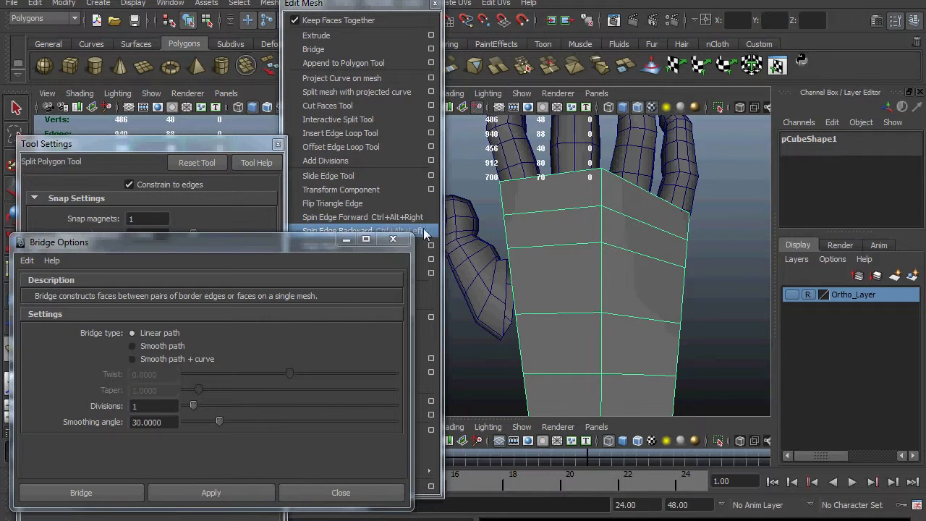
# Close the bridge options and set the Split Polygon Tool's snap magnets to 0.
pyautogui.click(392, 239)
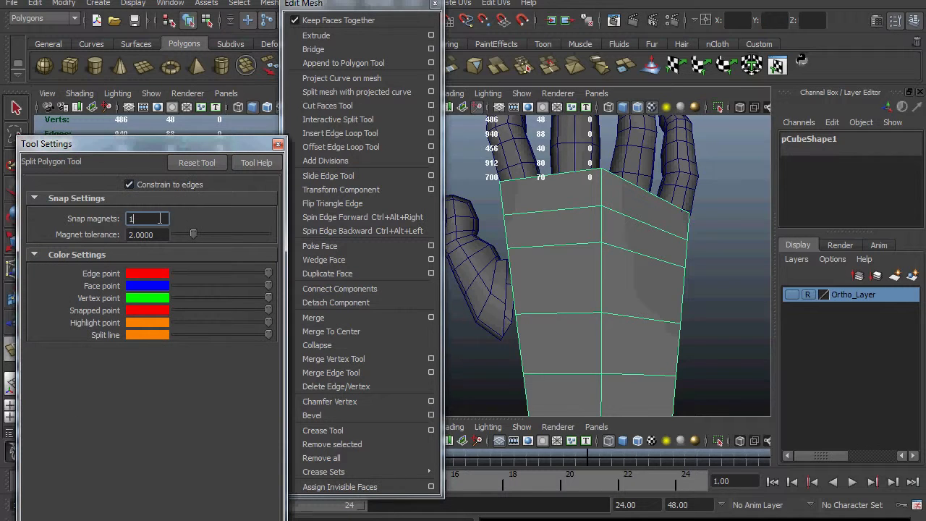
pyautogui.doubleClick(156, 219)
pyautogui.write('0')
pyautogui.press('Tab')
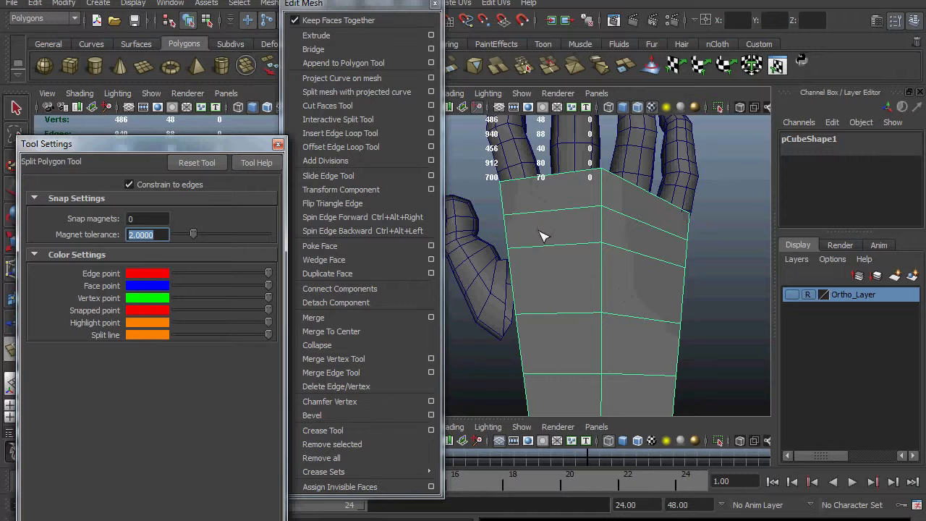
# Place split points on the palm block's finger-end edge and the edge row below it, beneath the index finger.
pyautogui.click(527, 178)
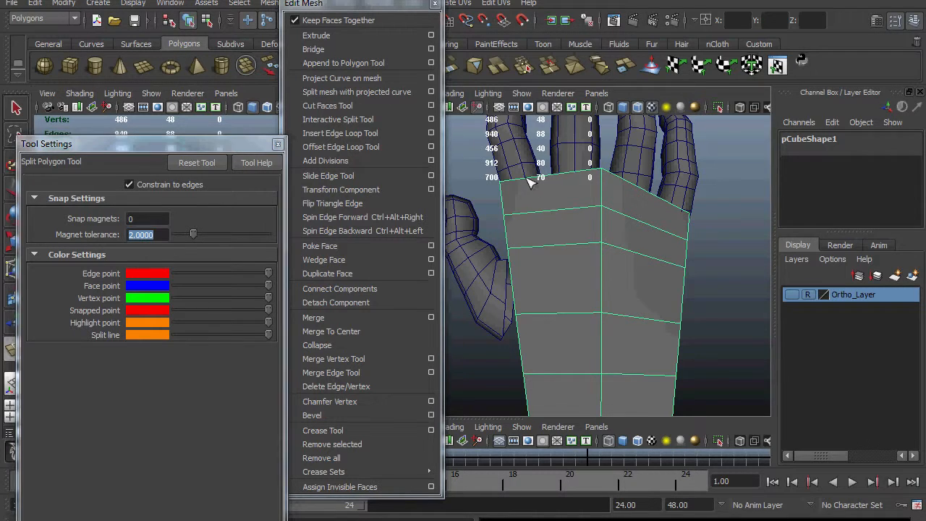
pyautogui.click(530, 183)
pyautogui.click(541, 212)
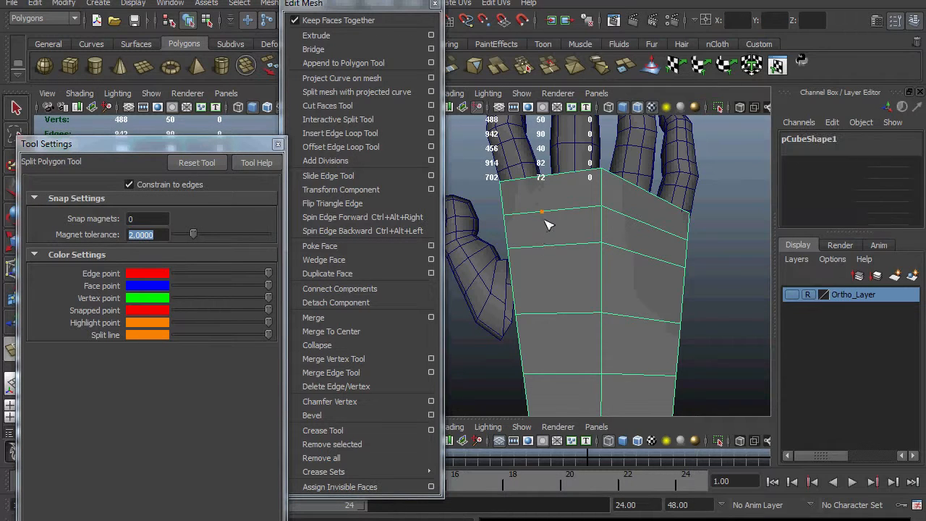
pyautogui.press('q')
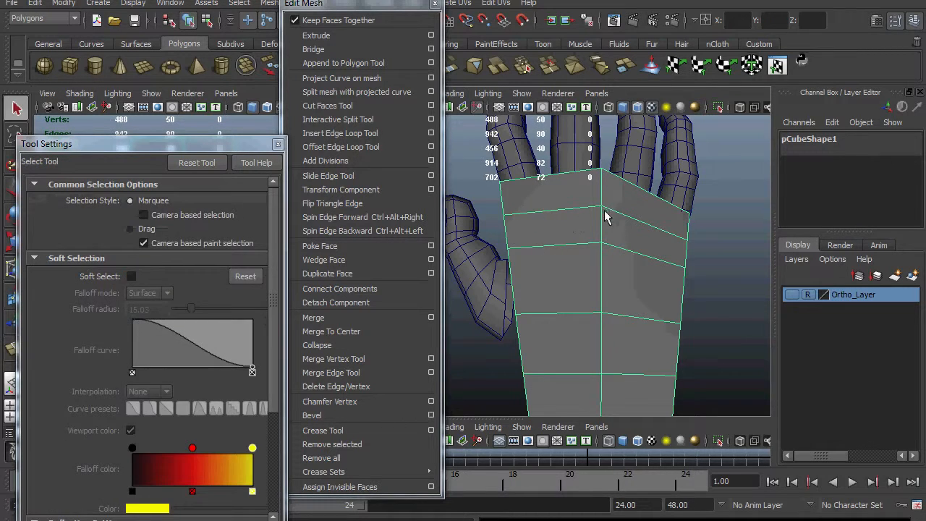
pyautogui.keyDown('alt'); pyautogui.moveTo(609, 217); pyautogui.dragTo(612, 270); pyautogui.keyUp('alt')
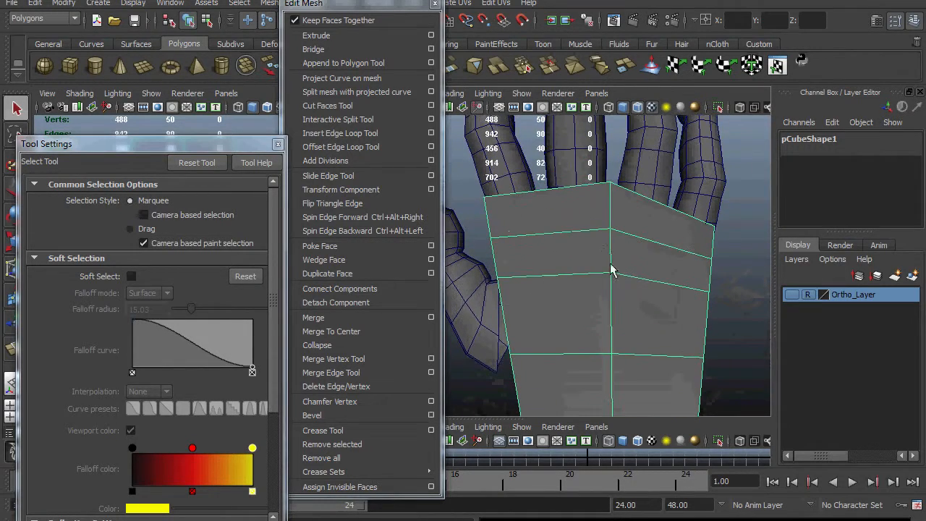
pyautogui.click(427, 120)
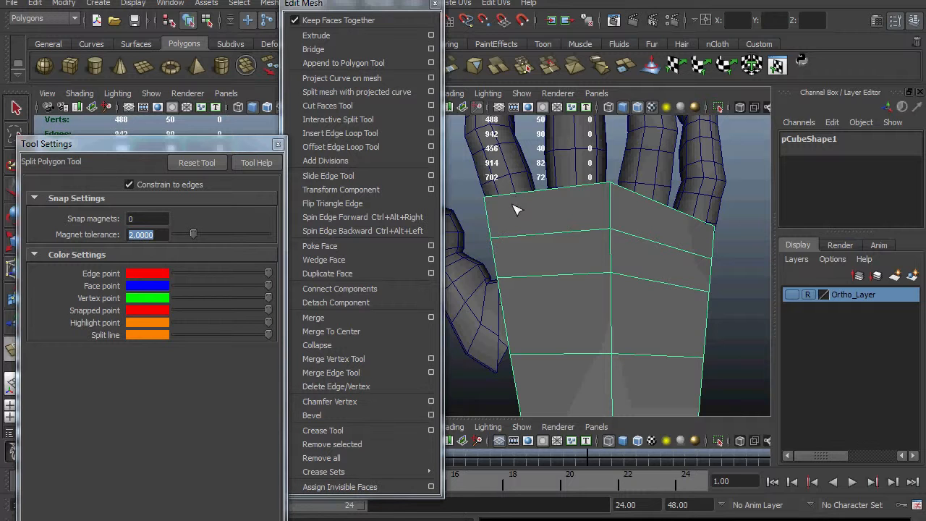
pyautogui.keyDown('alt'); pyautogui.moveTo(625, 298); pyautogui.dragTo(625, 265, button='right'); pyautogui.keyUp('alt')
pyautogui.keyDown('alt'); pyautogui.moveTo(624, 266); pyautogui.dragTo(617, 258, button='middle'); pyautogui.keyUp('alt')
pyautogui.click(614, 261)
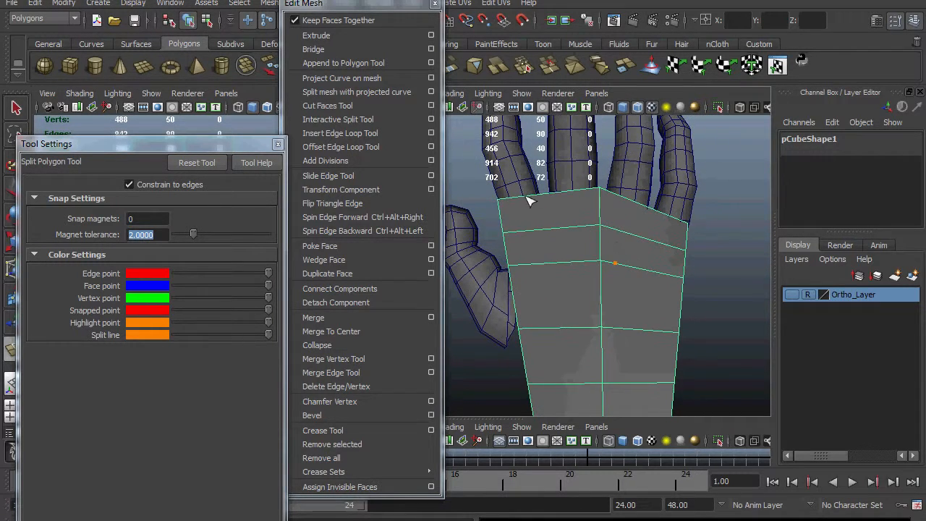
pyautogui.press('q')
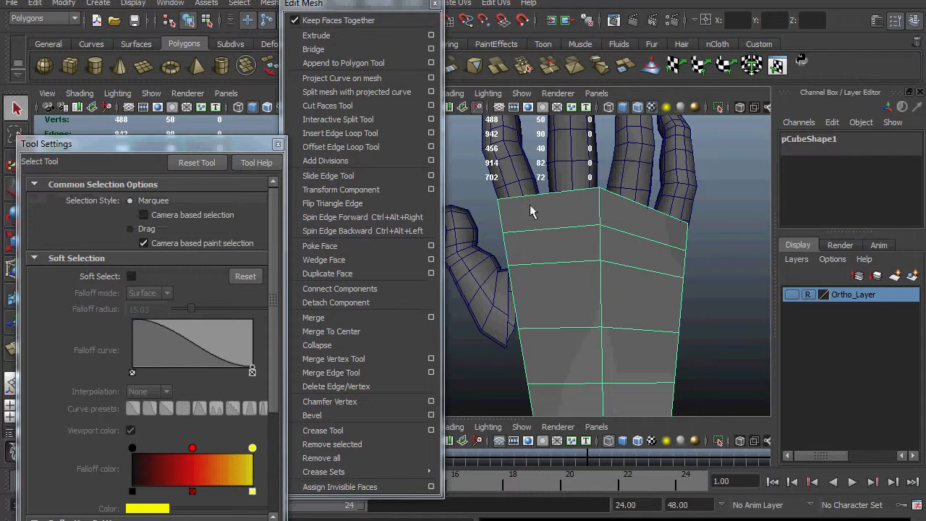
pyautogui.moveTo(599, 275); pyautogui.dragTo(556, 275, button='right')
pyautogui.moveTo(628, 295); pyautogui.dragTo(645, 262, button='right')
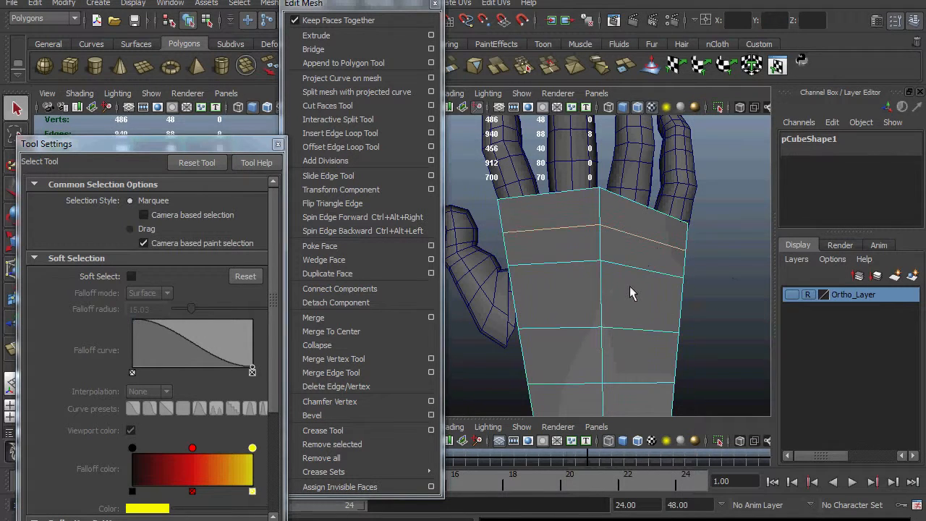
pyautogui.moveTo(631, 292); pyautogui.dragTo(562, 290, button='right')
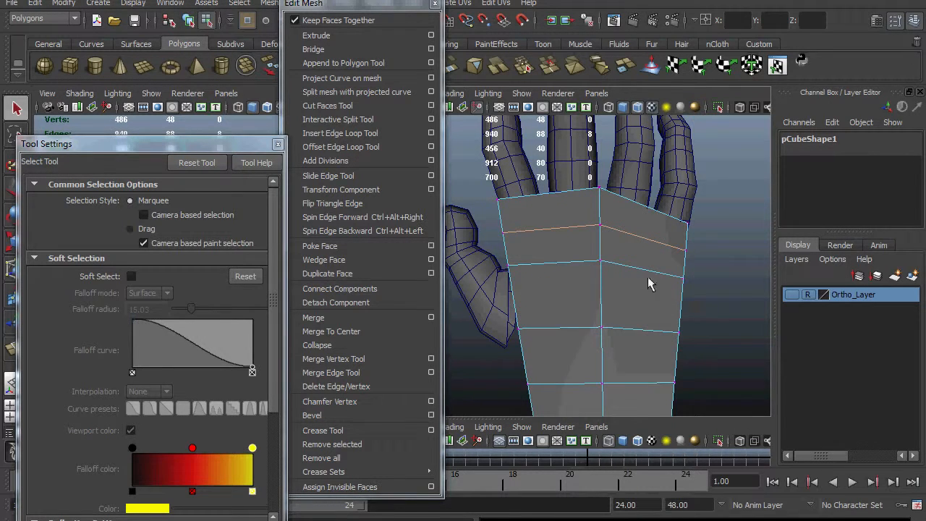
pyautogui.click(432, 120)
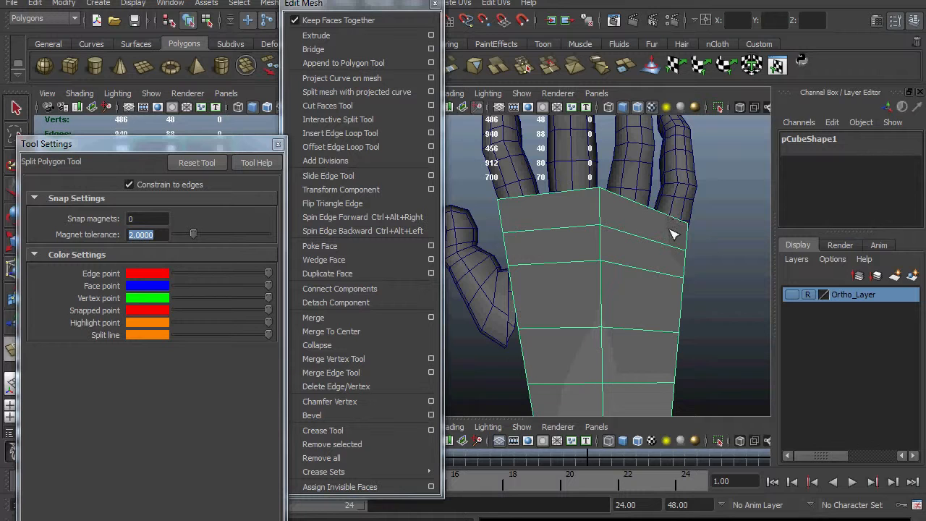
pyautogui.press('Return')
pyautogui.hotkey('ctrl', 'z')
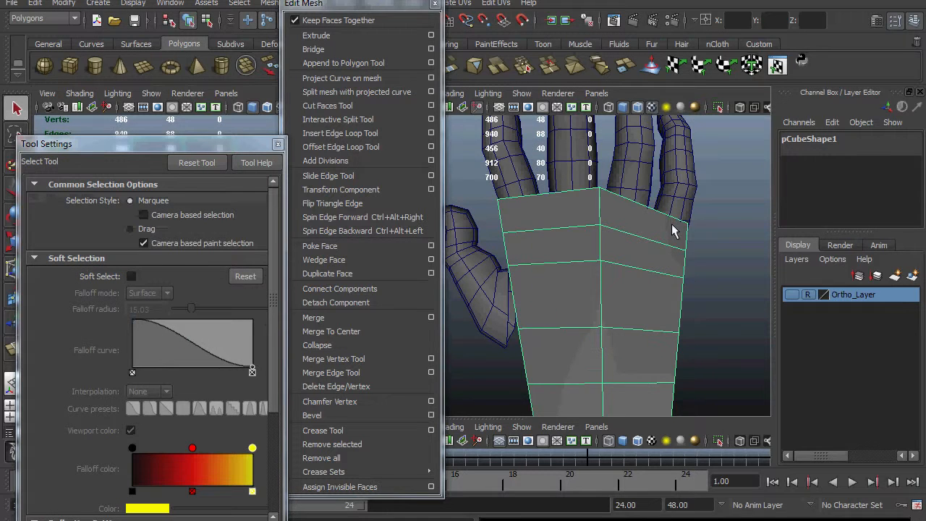
# Split a wide U-shaped cut down the palm face from the finger-end edge below the index finger, returning up below the little finger.
pyautogui.click(431, 120)
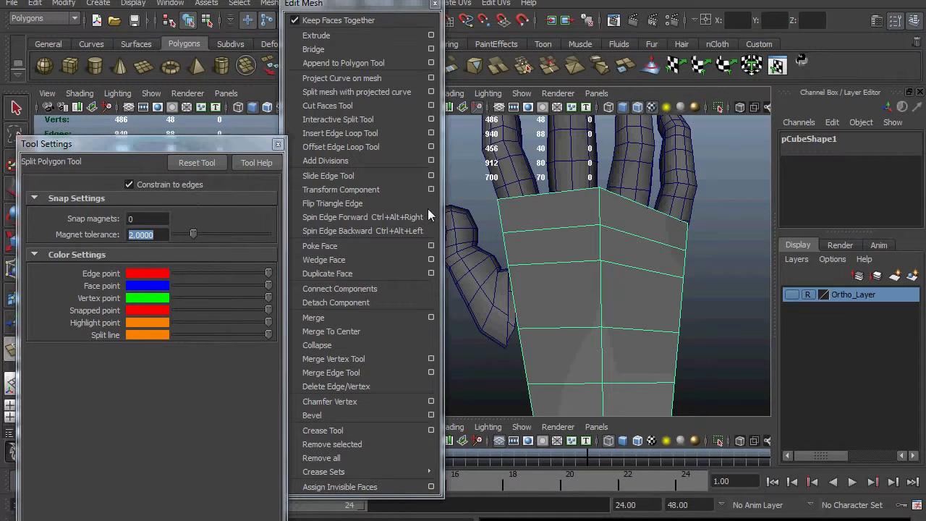
pyautogui.click(129, 184)
pyautogui.click(196, 185)
pyautogui.press('q')
pyautogui.keyDown('alt'); pyautogui.moveTo(669, 270); pyautogui.dragTo(672, 250); pyautogui.keyUp('alt')
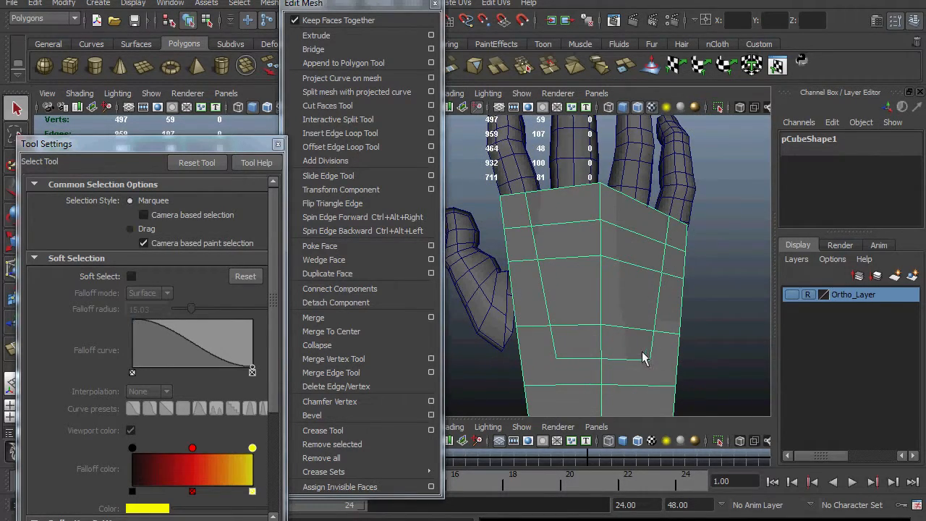
pyautogui.click(338, 119)
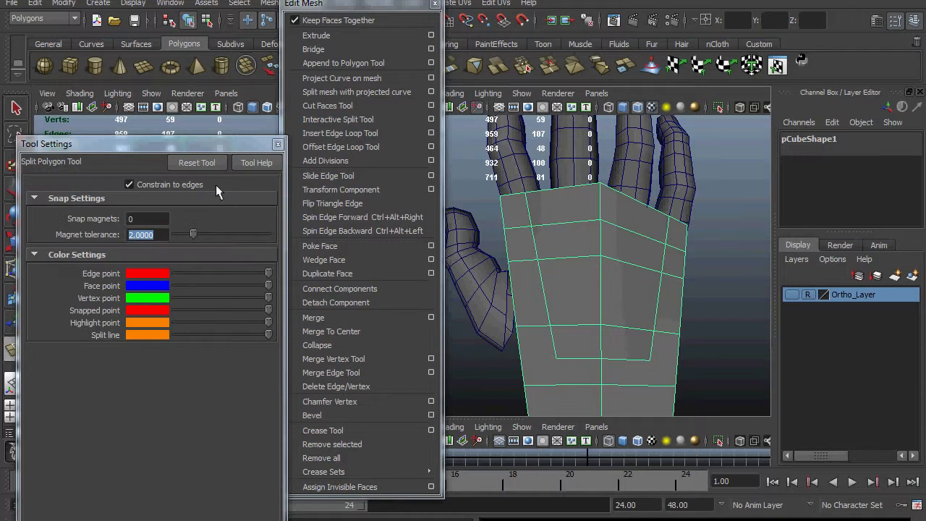
pyautogui.moveTo(634, 283); pyautogui.dragTo(637, 254, button='right')
pyautogui.press('q')
pyautogui.moveTo(643, 312); pyautogui.dragTo(646, 284, button='right')
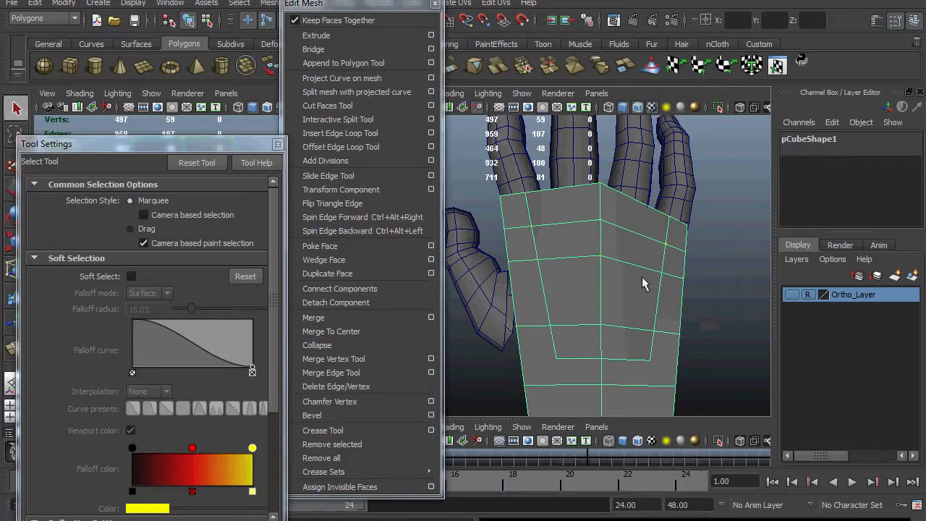
# Set the snap magnets to 1 and split an edge from the U-cut's thumb-side lower corner to the palm's outer border vertex.
pyautogui.click(431, 120)
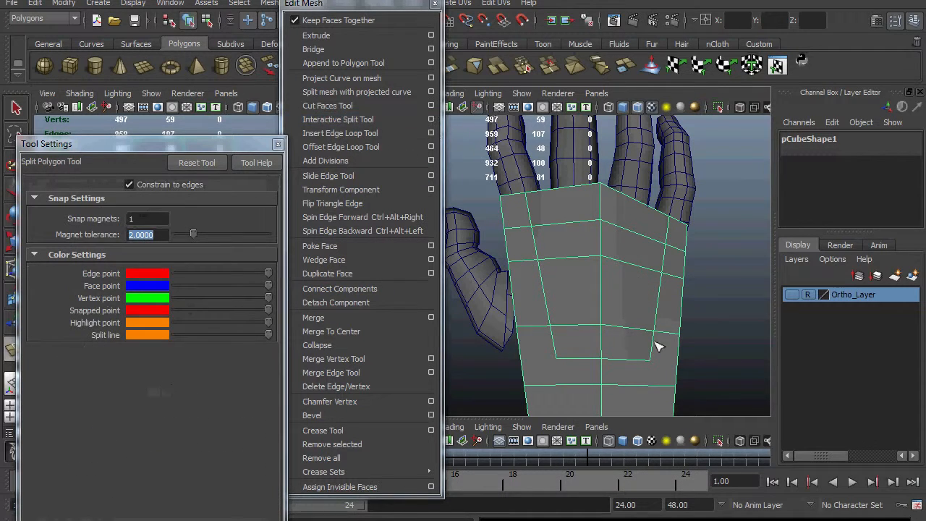
pyautogui.click(527, 384)
pyautogui.press('Return')
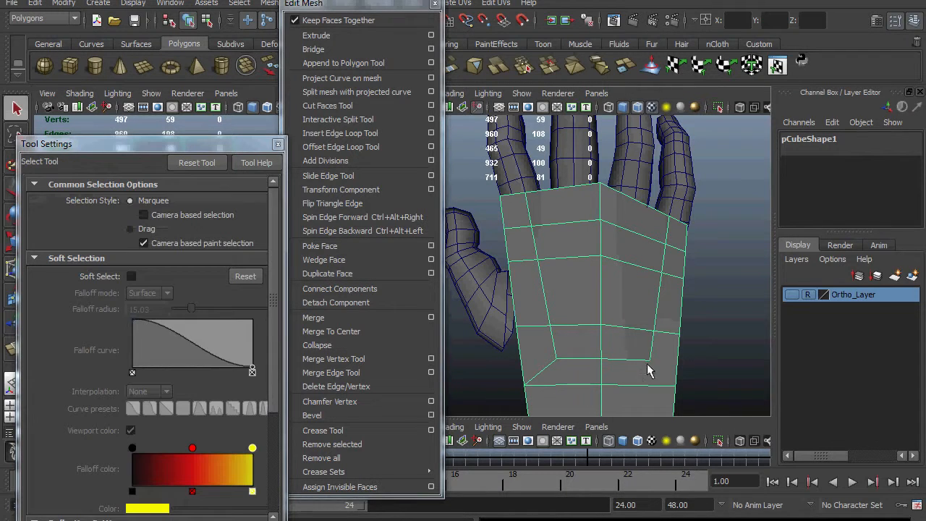
# Split a matching edge from the U-cut's little-finger-side lower corner to the palm's opposite border vertex.
pyautogui.click(377, 124)
pyautogui.press('q')
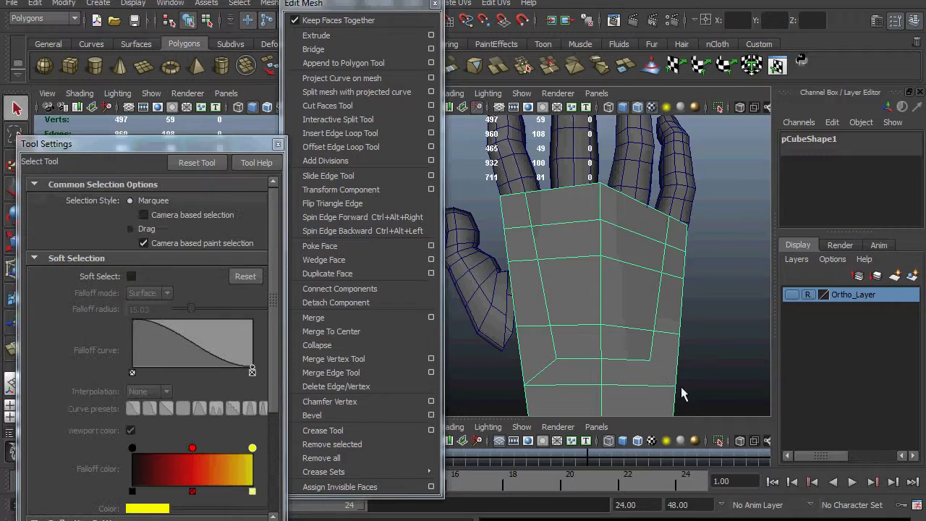
pyautogui.keyDown('alt'); pyautogui.moveTo(698, 382); pyautogui.dragTo(571, 240); pyautogui.keyUp('alt')
pyautogui.scroll(3, 712, 353)
pyautogui.scroll(1, 636, 269)
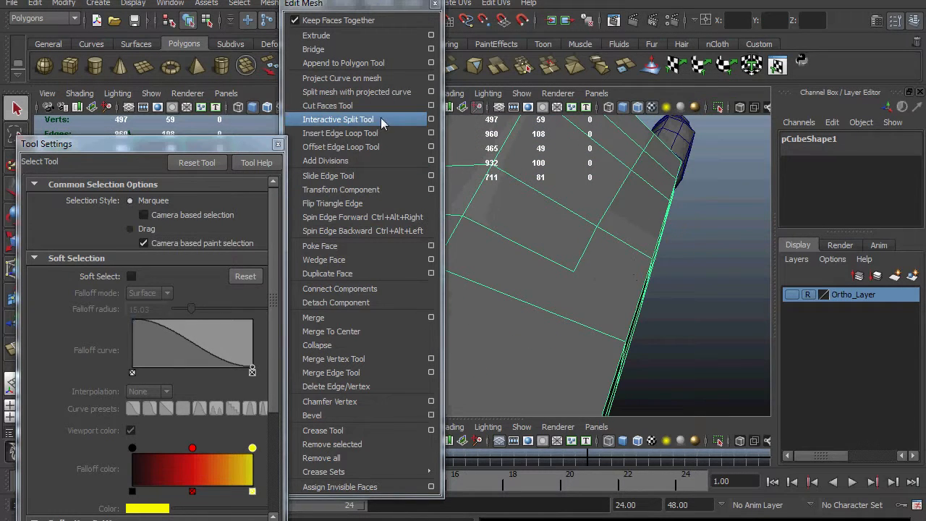
pyautogui.click(338, 119)
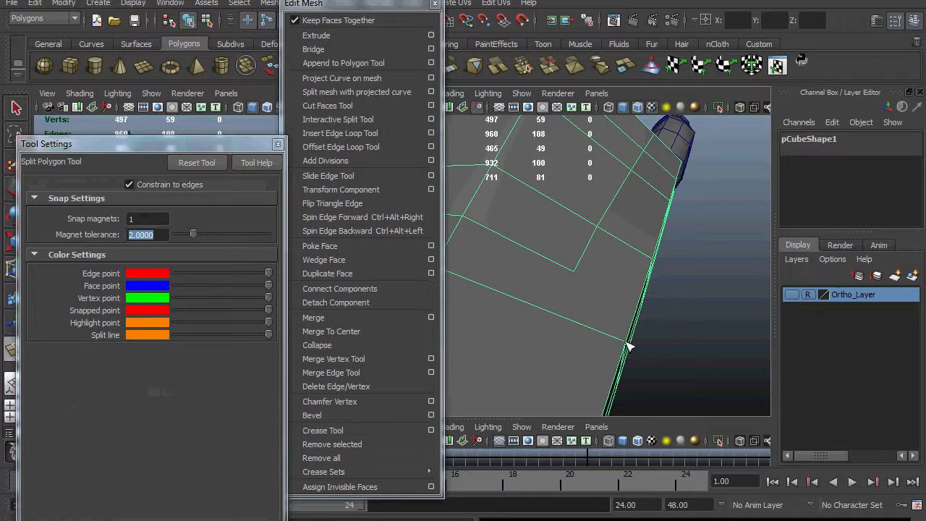
pyautogui.press('q')
pyautogui.keyDown('alt'); pyautogui.moveTo(623, 304); pyautogui.dragTo(618, 285); pyautogui.keyUp('alt')
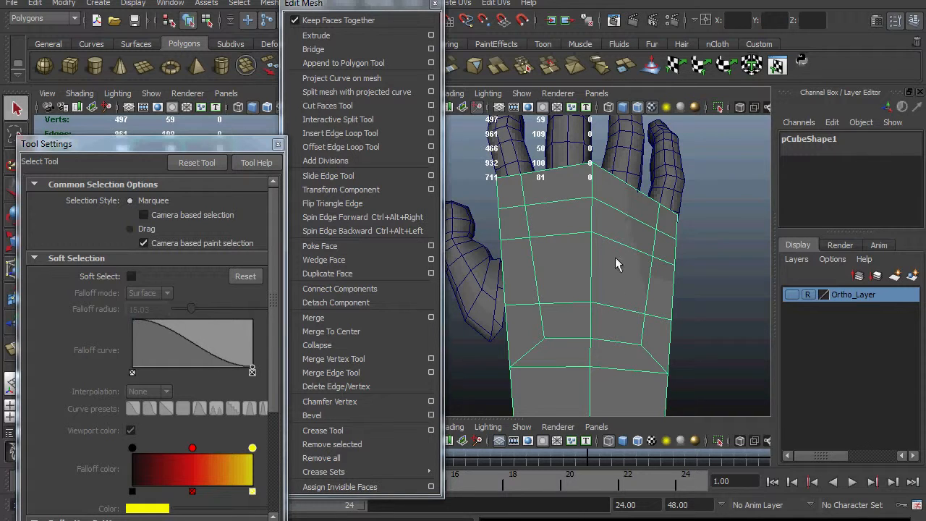
# Try to split a second U-shaped cut inside the first, placing its inner corners freely with Constrain to edges off.
pyautogui.click(389, 120)
pyautogui.hotkey('ctrl', 'z')
pyautogui.click(36, 4)
pyautogui.click(137, 37)
pyautogui.click(337, 119)
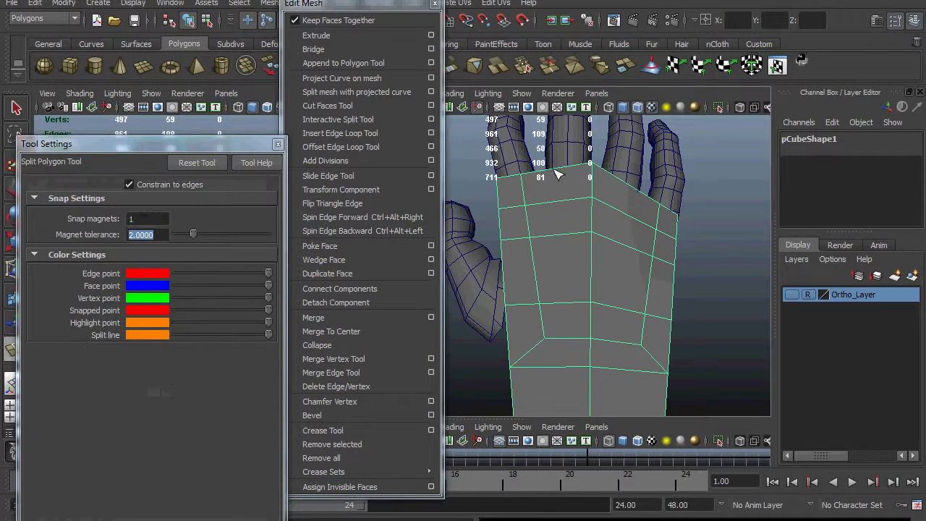
pyautogui.click(186, 186)
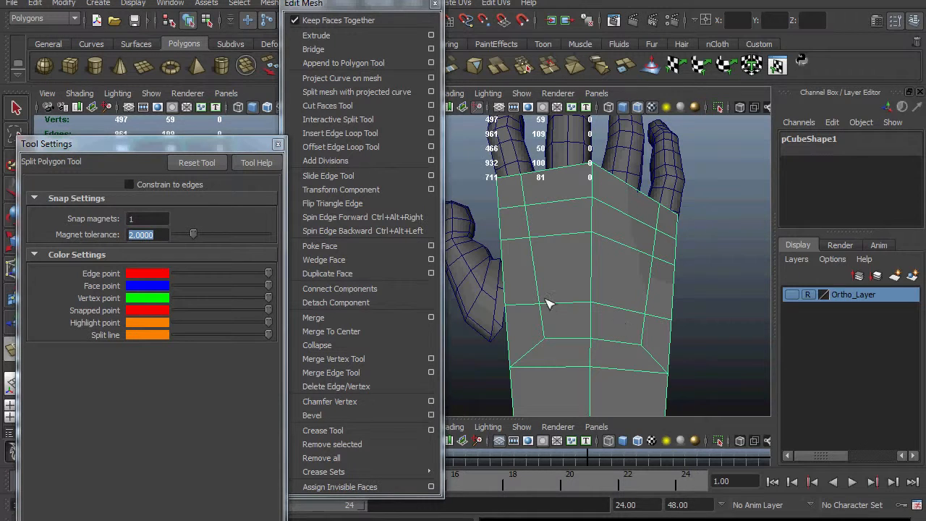
pyautogui.click(171, 185)
pyautogui.press('Return')
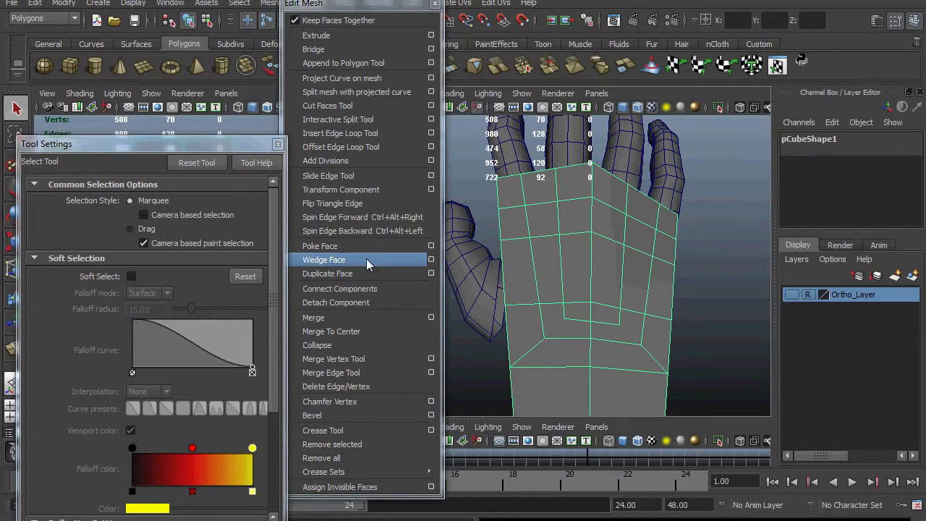
# Undo the inner U-shaped cut on the palm face.
pyautogui.click(395, 118)
pyautogui.click(166, 219)
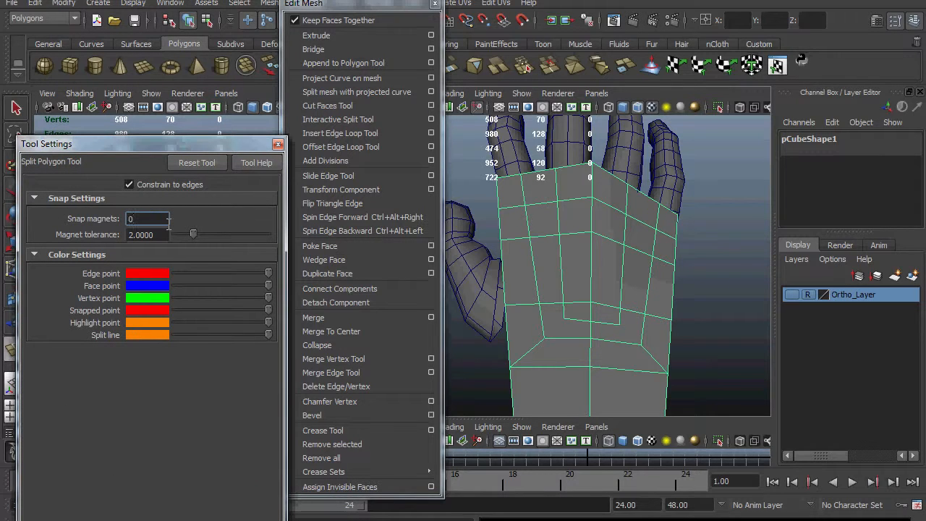
pyautogui.press('Return')
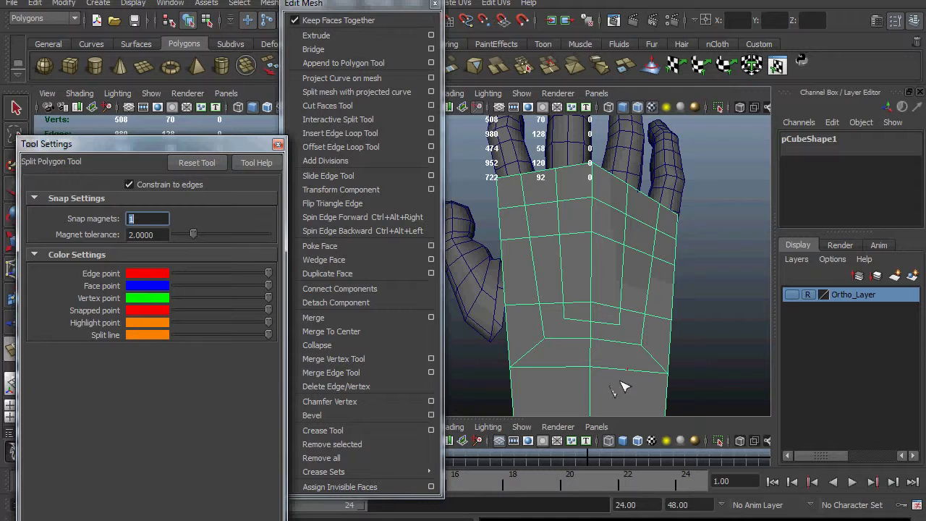
pyautogui.press('q')
pyautogui.hotkey('ctrl', 'z')
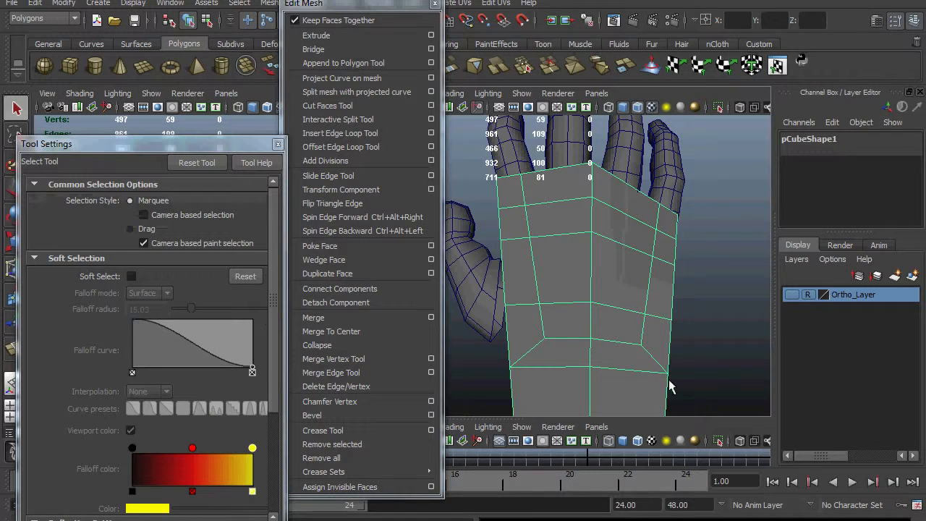
# With snap magnets at 0, split an inner U-shaped cut from the index–middle finger gap down the palm and up to the ring–little finger gap.
pyautogui.click(429, 120)
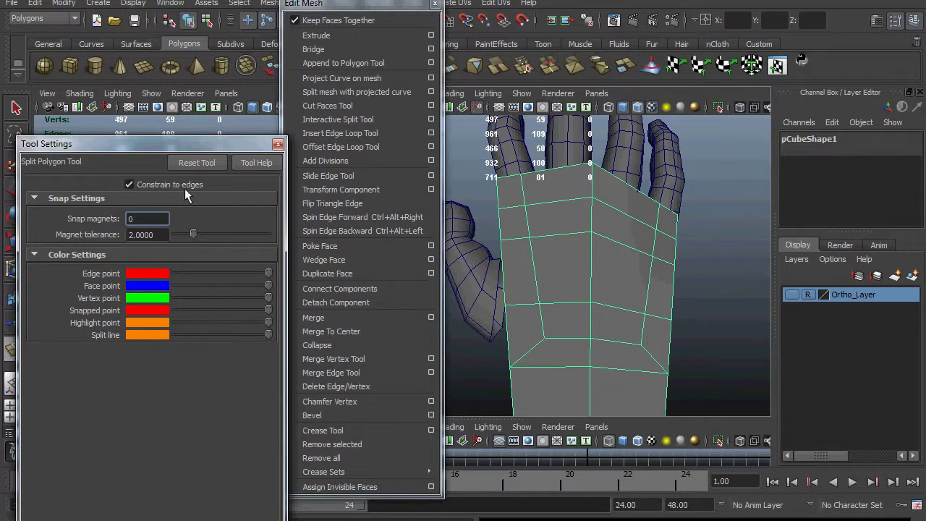
pyautogui.click(554, 171)
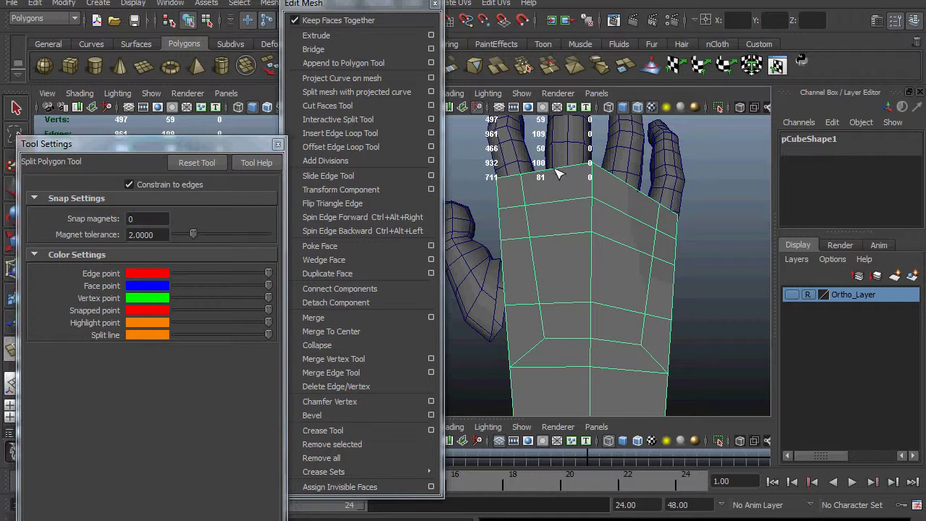
pyautogui.click(192, 186)
pyautogui.click(562, 318)
pyautogui.click(180, 186)
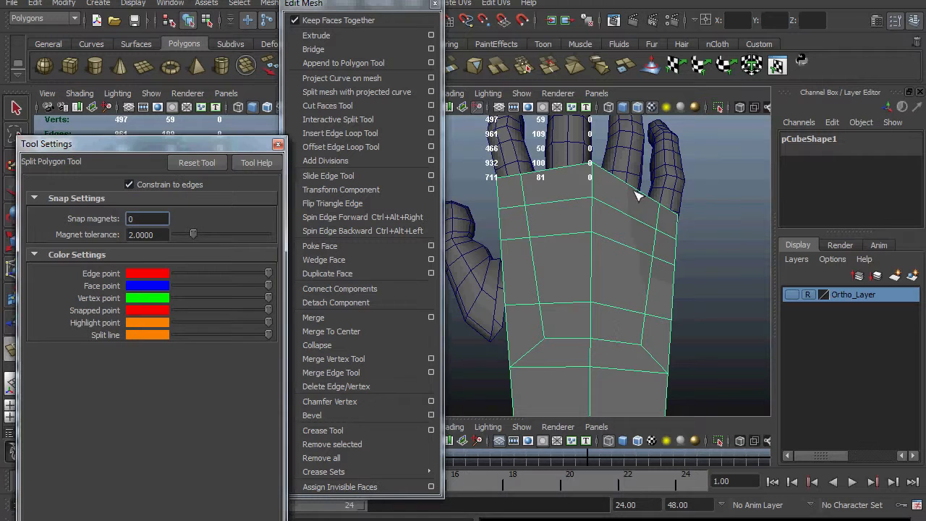
pyautogui.click(641, 195)
pyautogui.press('q')
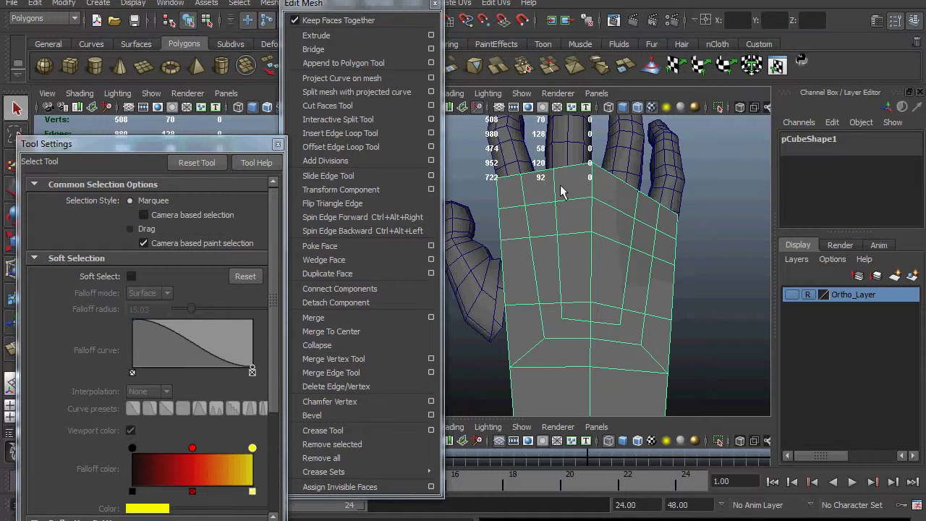
# Split a shallow U-shaped cut into the palm's finger-end row, running from below the middle finger to below the ring finger.
pyautogui.click(338, 120)
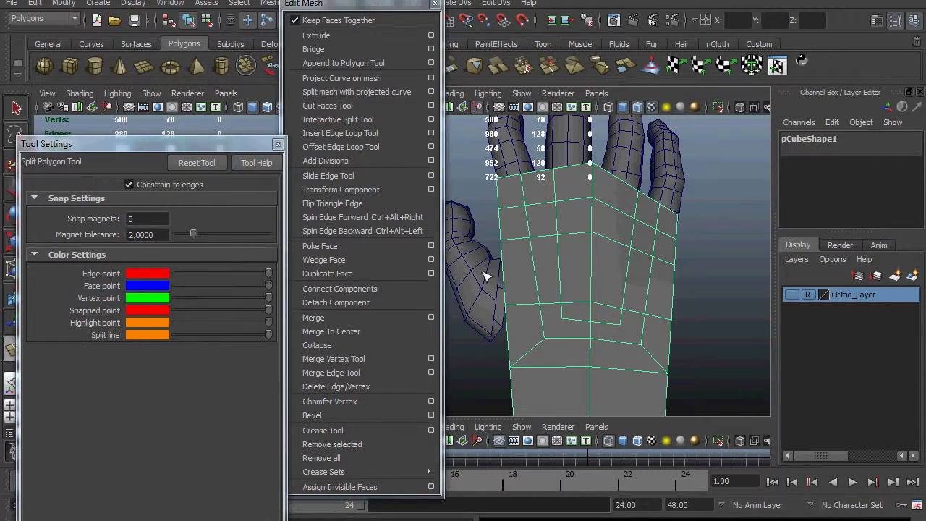
pyautogui.click(192, 184)
pyautogui.click(192, 185)
pyautogui.press('q')
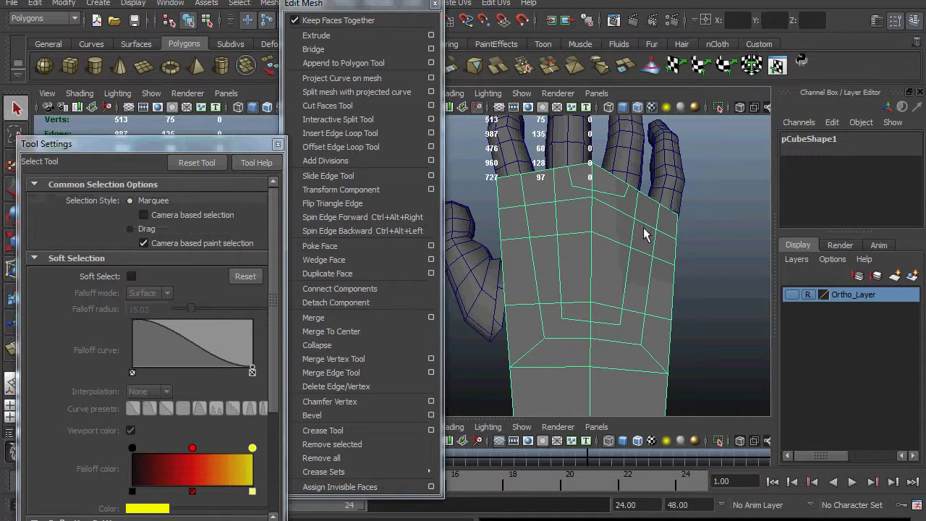
# Split a smaller U-shaped cut nested inside the shallow one at the palm's finger-end peak.
pyautogui.click(432, 119)
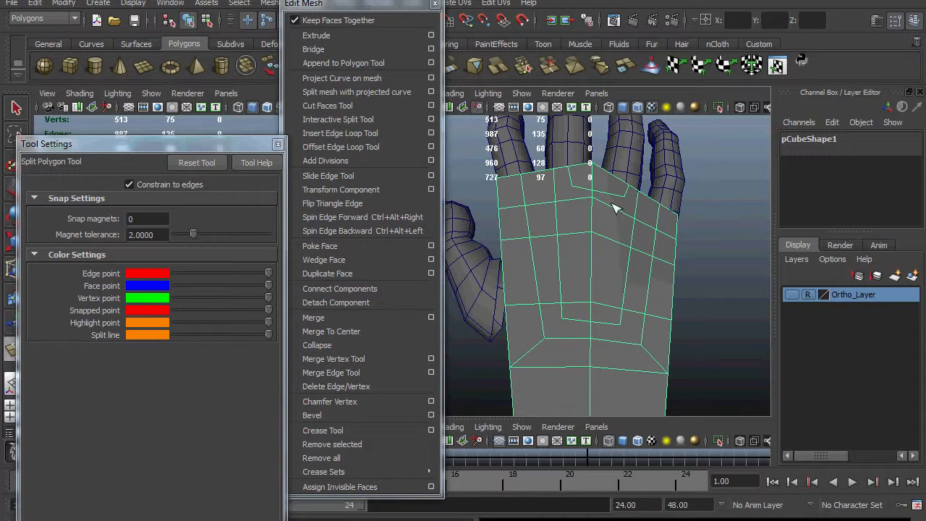
pyautogui.click(212, 184)
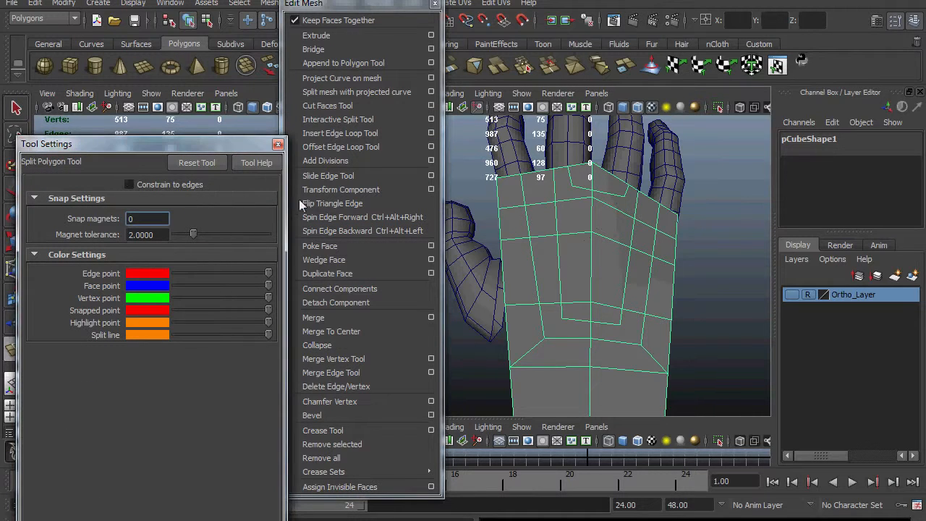
pyautogui.click(203, 184)
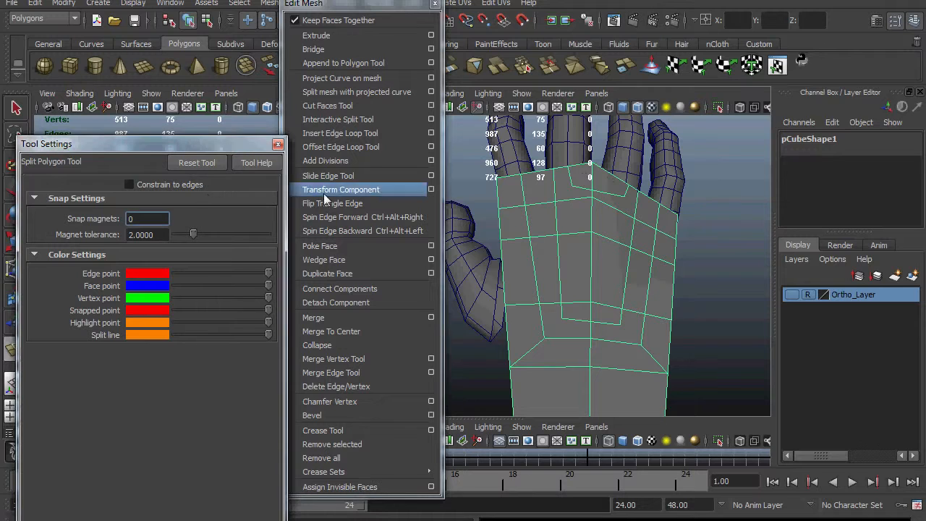
pyautogui.press('q')
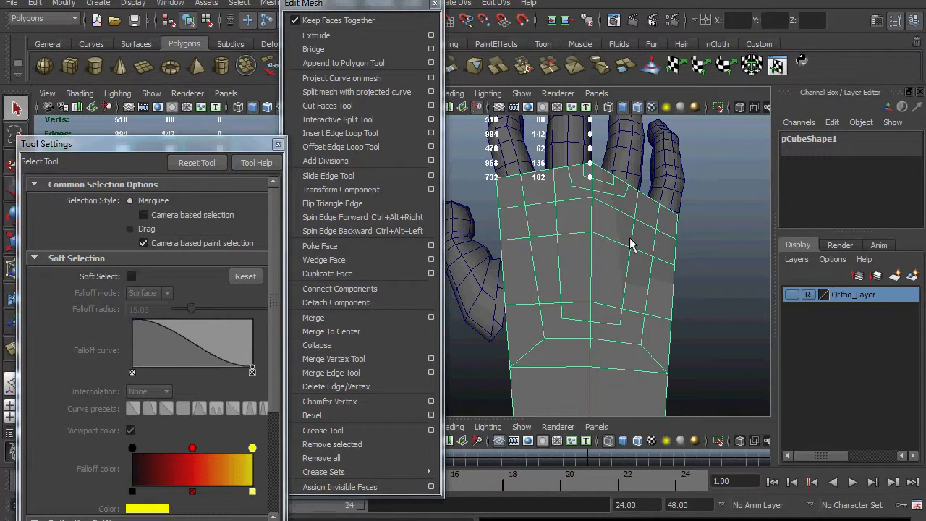
# Leave the Split Polygon Tool and close the tool settings and the floating Edit Mesh window.
pyautogui.click(400, 119)
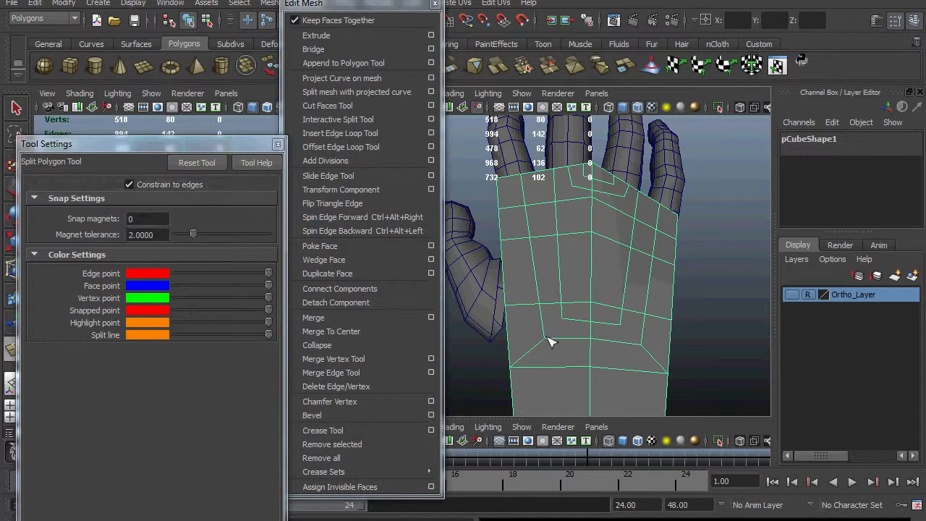
pyautogui.press('q')
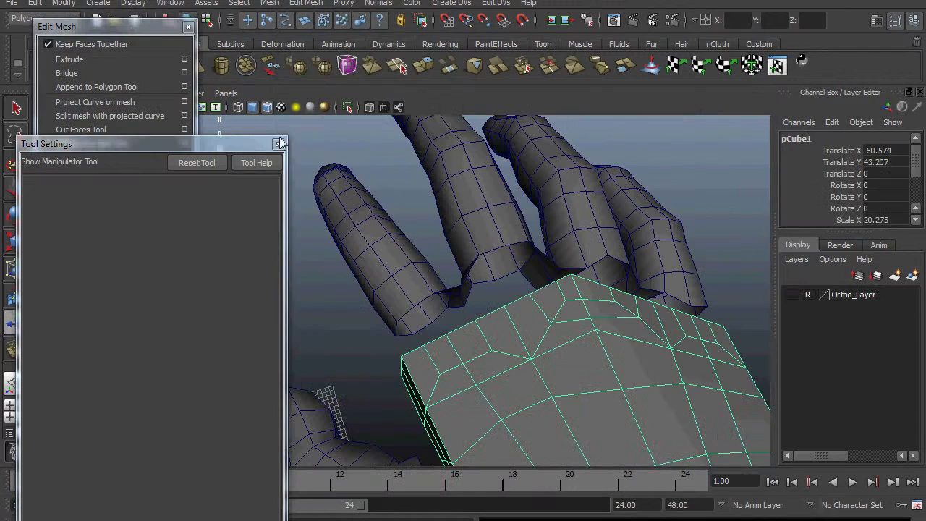
pyautogui.click(277, 143)
pyautogui.click(189, 26)
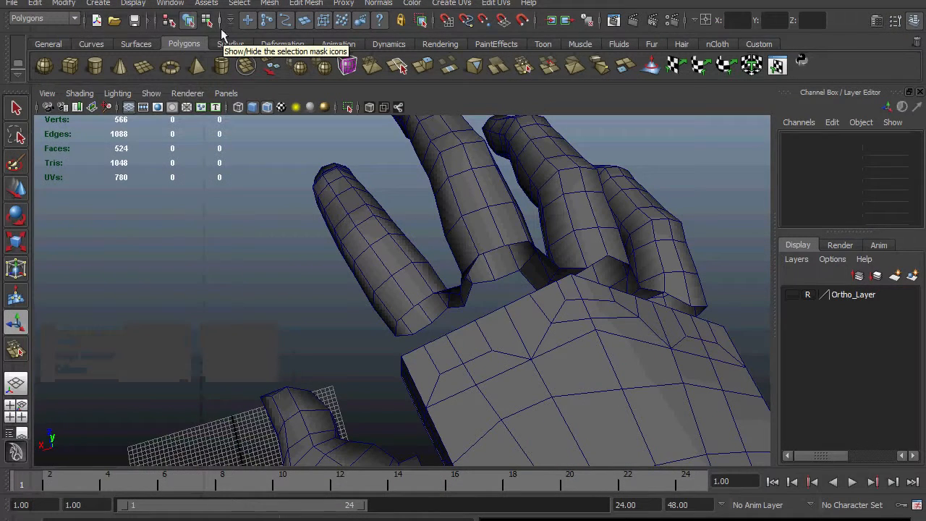
# Select the palm block and place the Mesh and Edit Mesh commands side by side as floating windows.
pyautogui.click(463, 383)
pyautogui.click(270, 3)
pyautogui.moveTo(306, 3)
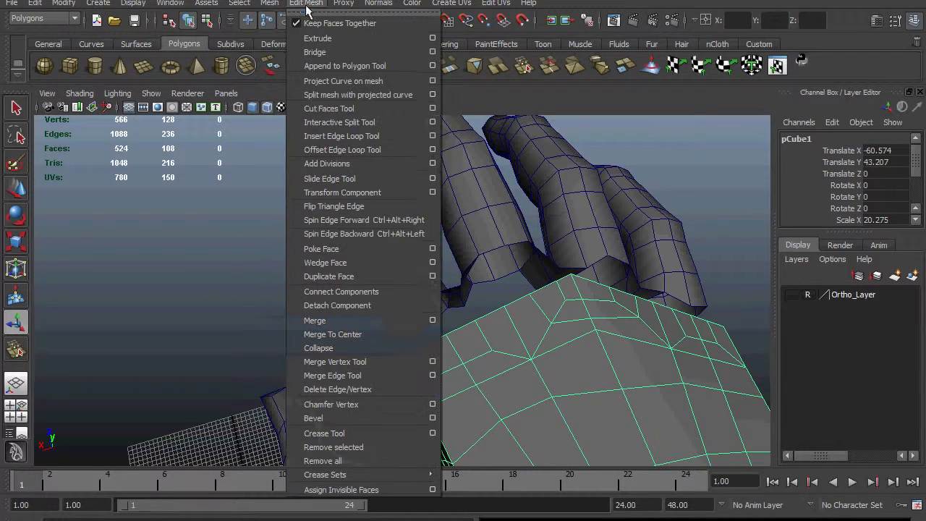
pyautogui.click(271, 3)
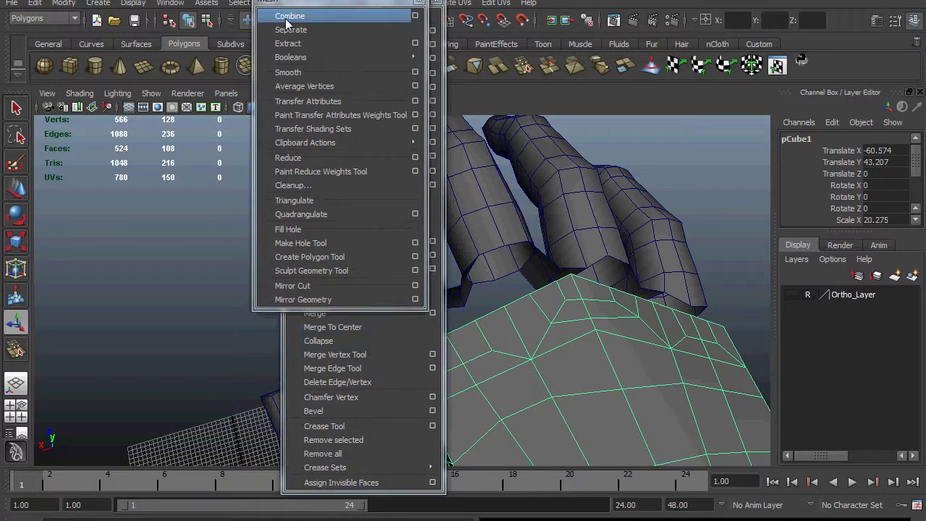
pyautogui.click(303, 7)
pyautogui.moveTo(148, 112); pyautogui.dragTo(112, 126)
pyautogui.click(345, 5)
pyautogui.moveTo(266, 134); pyautogui.dragTo(286, 128)
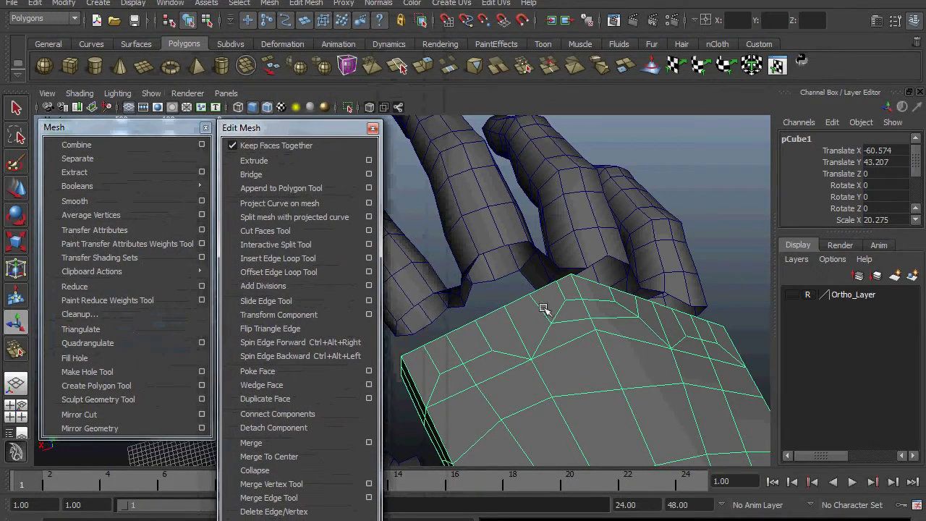
pyautogui.click(512, 242)
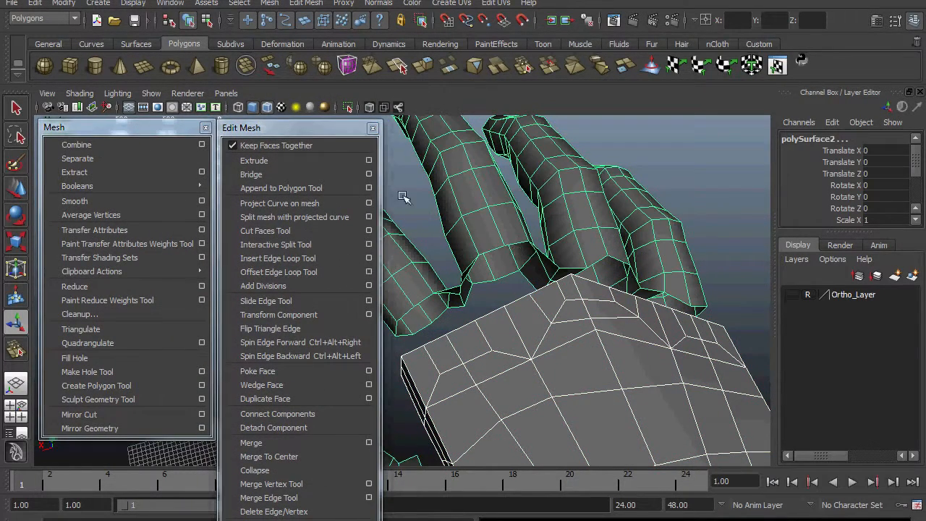
pyautogui.click(370, 486)
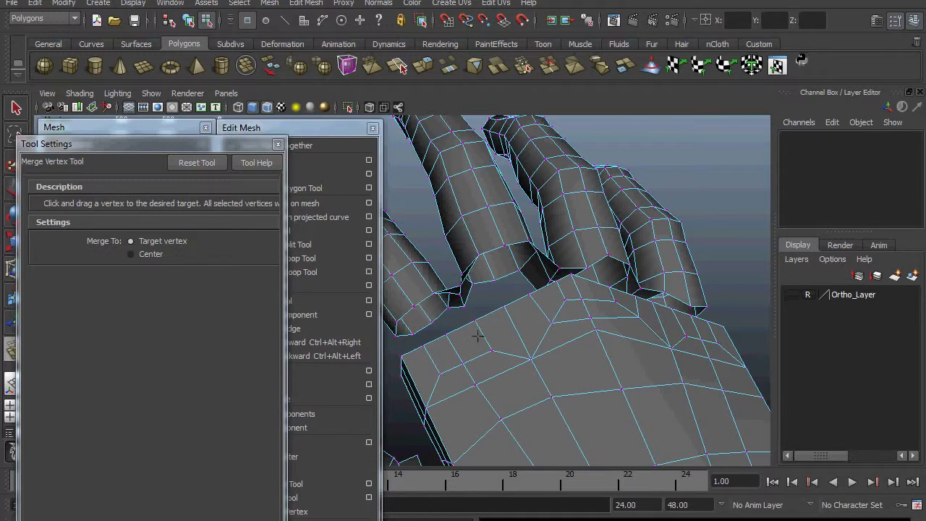
pyautogui.keyDown('alt'); pyautogui.moveTo(477, 336); pyautogui.dragTo(499, 360); pyautogui.keyUp('alt')
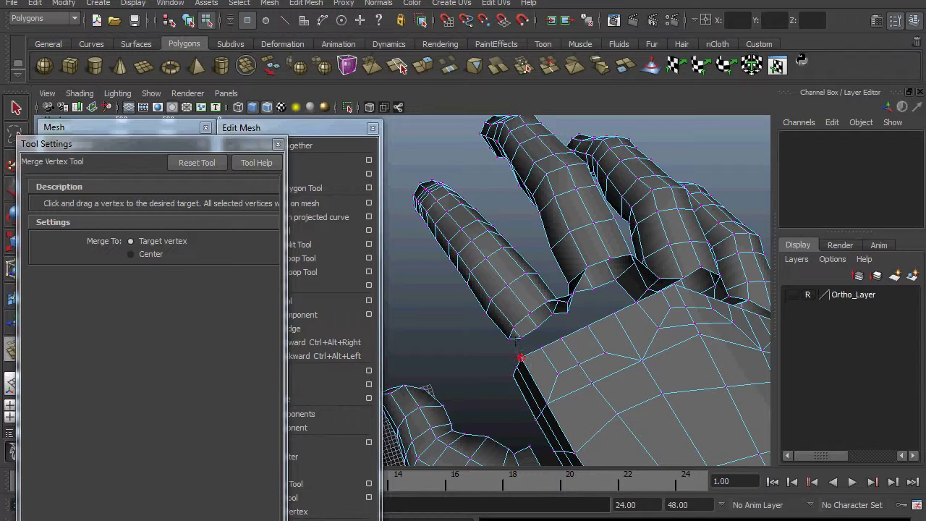
pyautogui.press('v')
pyautogui.moveTo(632, 337); pyautogui.dragTo(694, 348, button='right')
pyautogui.press('w')
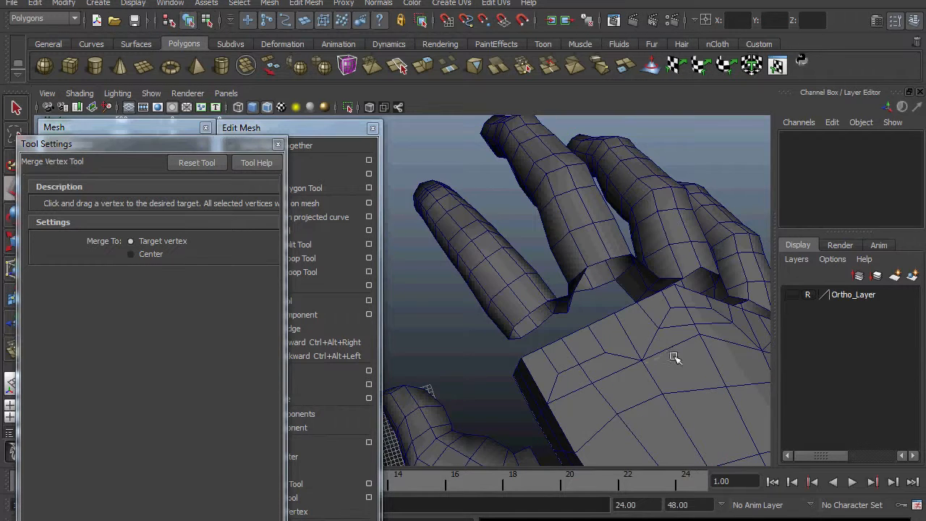
# Select the palm block together with the finger mesh and combine them into one mesh.
pyautogui.click(688, 396)
pyautogui.click(612, 241)
pyautogui.click(693, 415)
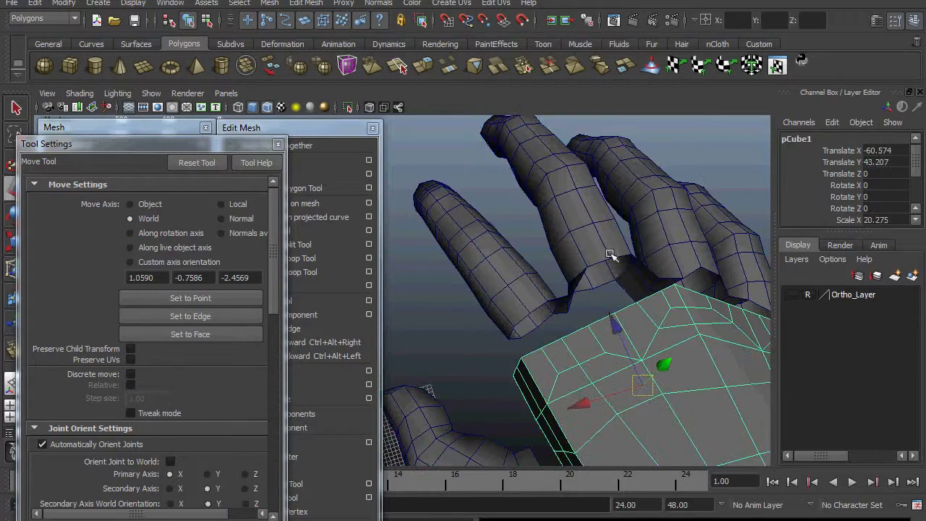
pyautogui.click(619, 274)
pyautogui.click(680, 389)
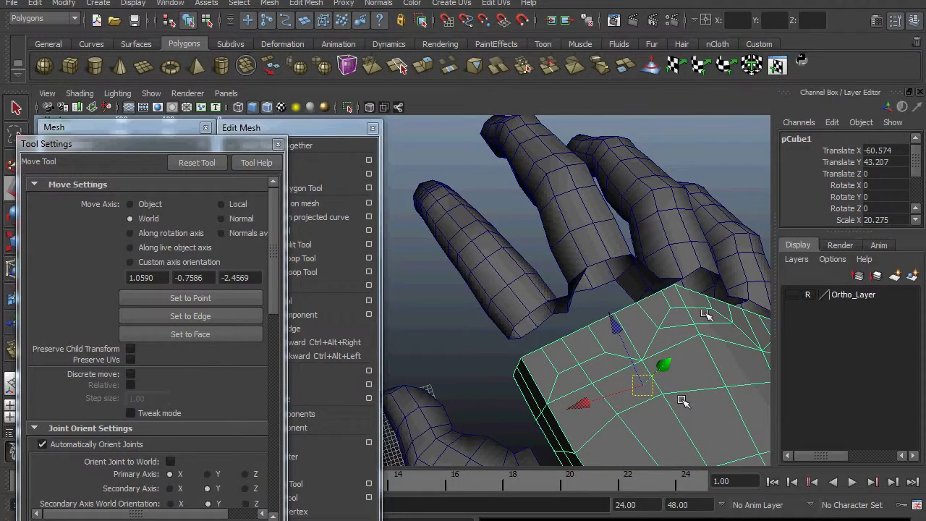
pyautogui.click(172, 129)
pyautogui.click(319, 128)
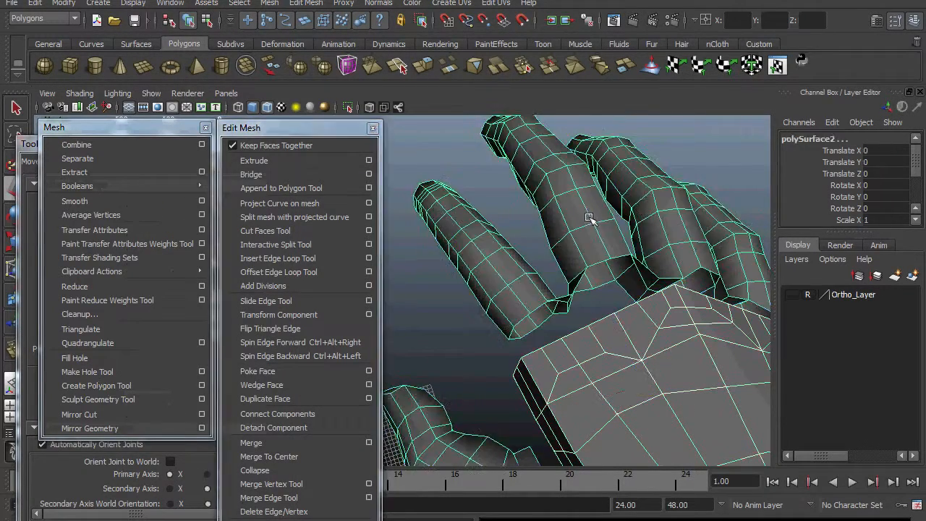
pyautogui.keyDown('shift'); pyautogui.click(615, 201); pyautogui.keyUp('shift')
pyautogui.click(157, 144)
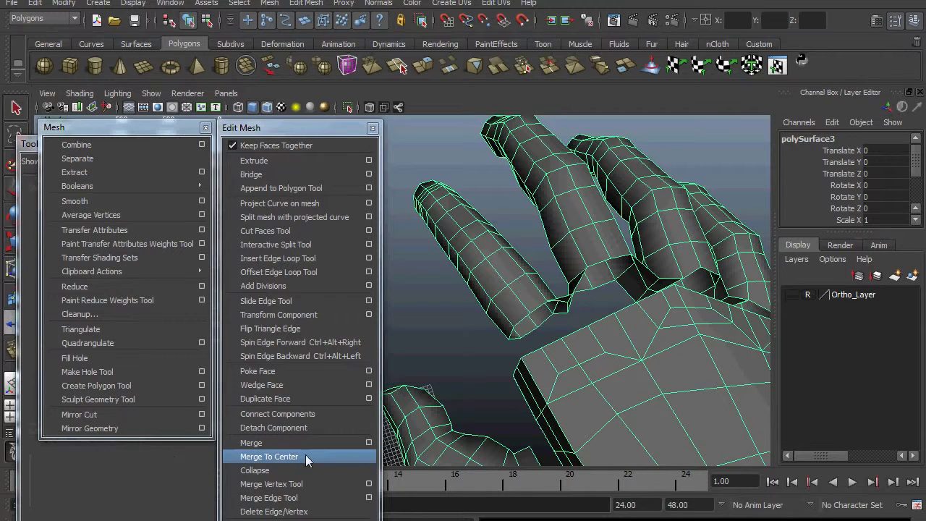
# With the Merge Vertex Tool, merge the palm's border vertices onto the index finger's base and across the gap to the middle finger.
pyautogui.click(322, 482)
pyautogui.moveTo(520, 358); pyautogui.dragTo(513, 329)
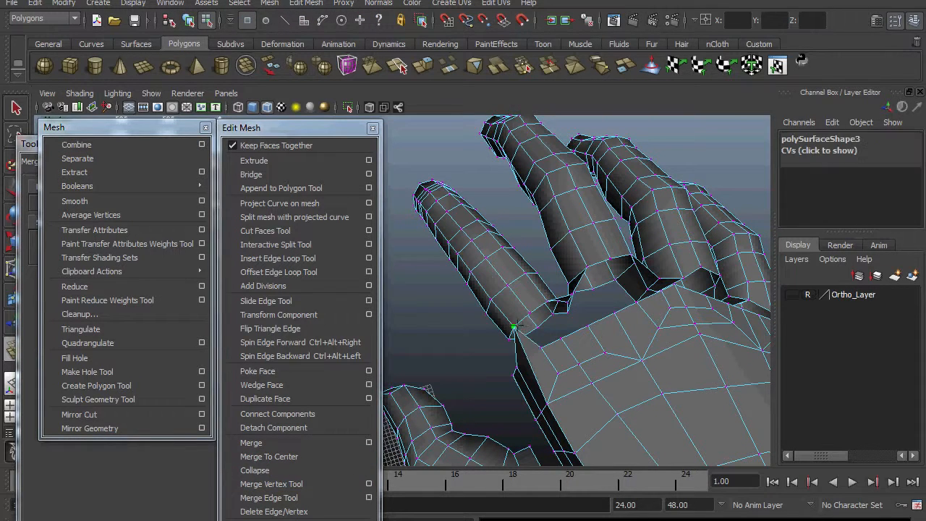
pyautogui.keyDown('alt'); pyautogui.moveTo(624, 349); pyautogui.dragTo(559, 355); pyautogui.keyUp('alt')
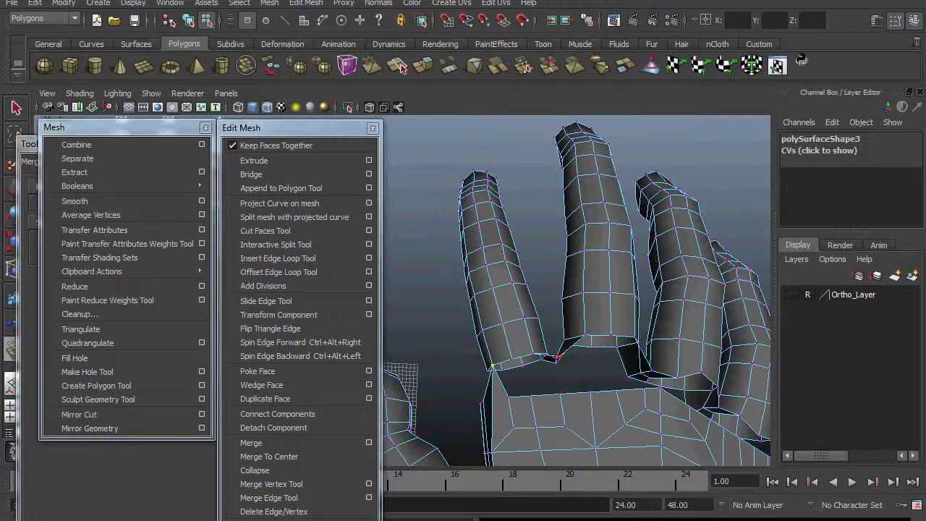
pyautogui.moveTo(509, 397); pyautogui.dragTo(571, 340)
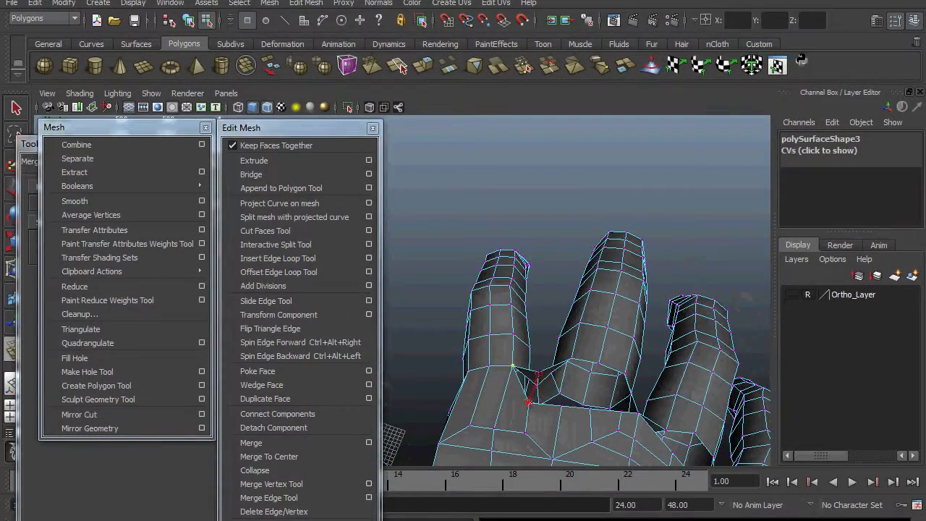
pyautogui.moveTo(538, 375); pyautogui.dragTo(537, 374)
pyautogui.keyDown('alt'); pyautogui.moveTo(594, 381); pyautogui.dragTo(562, 358); pyautogui.keyUp('alt')
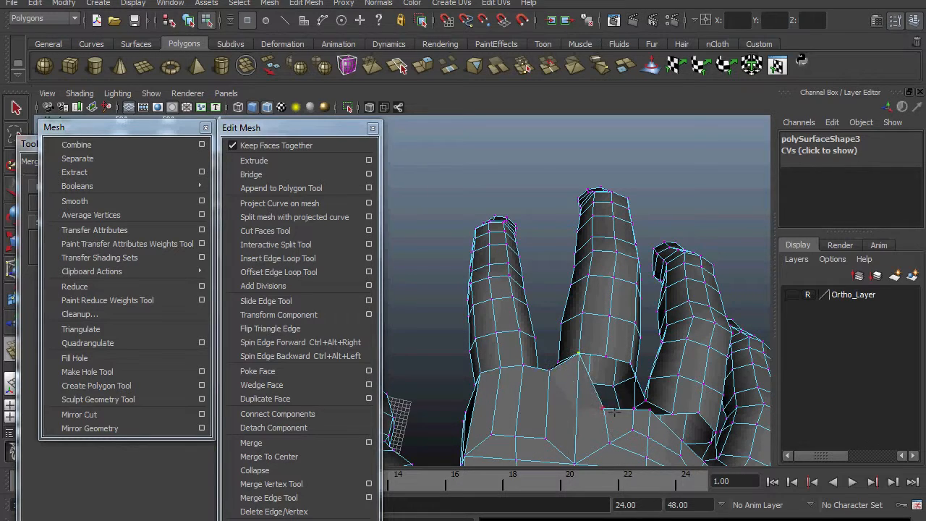